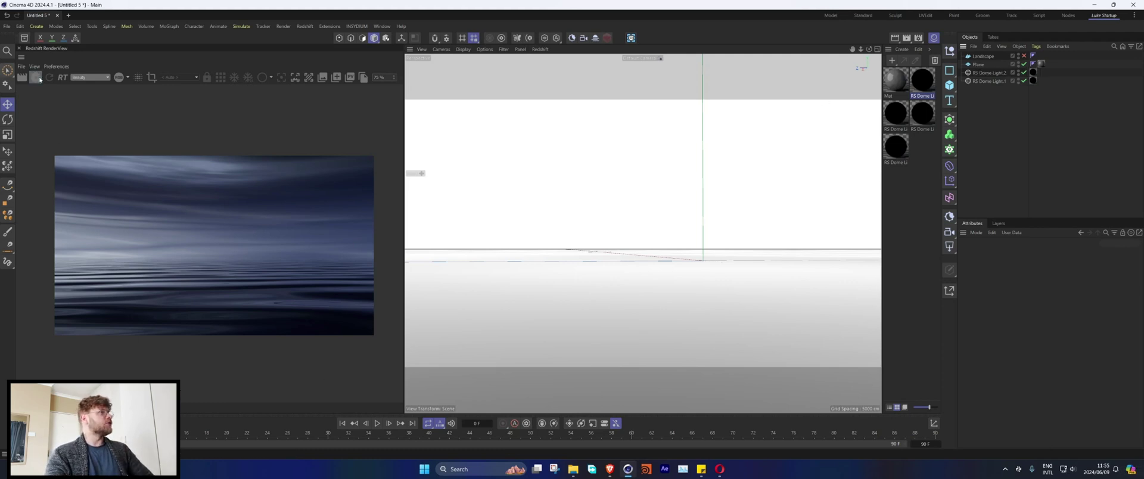
# - Start the live Redshift render and rotate RS Dome Light.1 around its heading
pyautogui.click(37, 78)
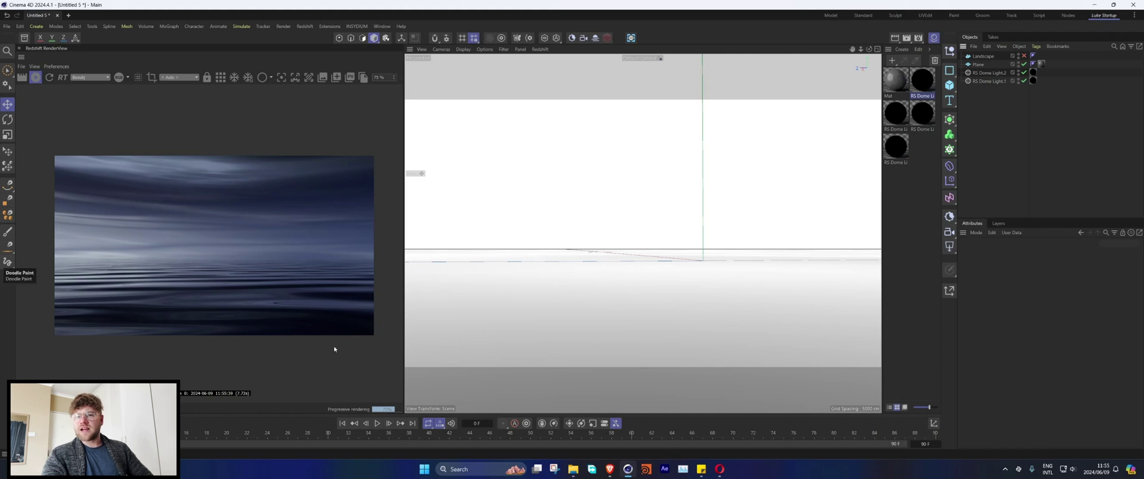
pyautogui.click(988, 81)
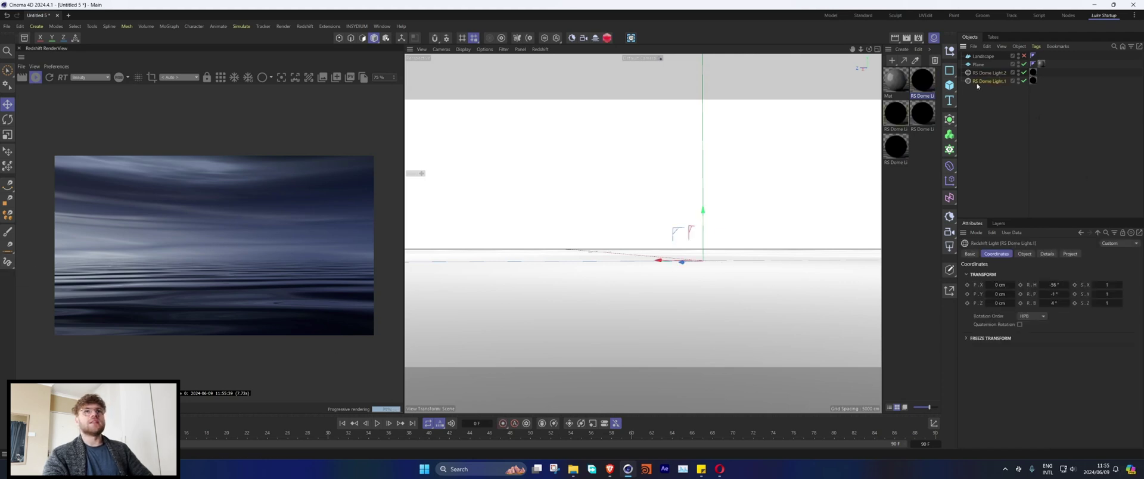
pyautogui.moveTo(1054, 284)
pyautogui.mouseDown()
pyautogui.moveTo(1070, 284)
pyautogui.moveTo(1029, 284)
pyautogui.moveTo(1054, 303)
pyautogui.moveTo(1046, 285)
pyautogui.moveTo(1087, 285)
pyautogui.moveTo(1040, 284)
pyautogui.mouseUp()
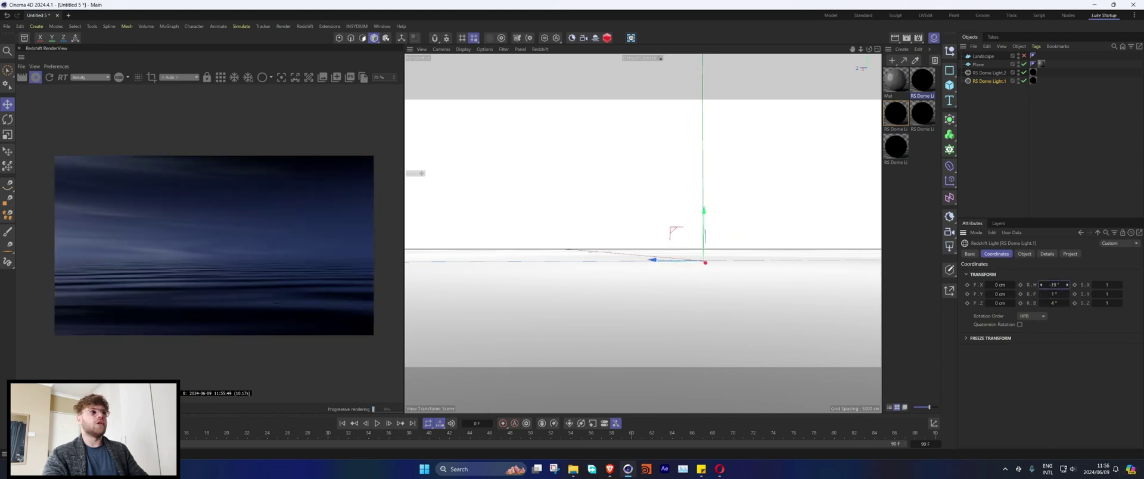
# - Compare the render with RS Dome Light.2 disabled and enabled again, and check the material tags of both dome lights
pyautogui.click(1023, 72)
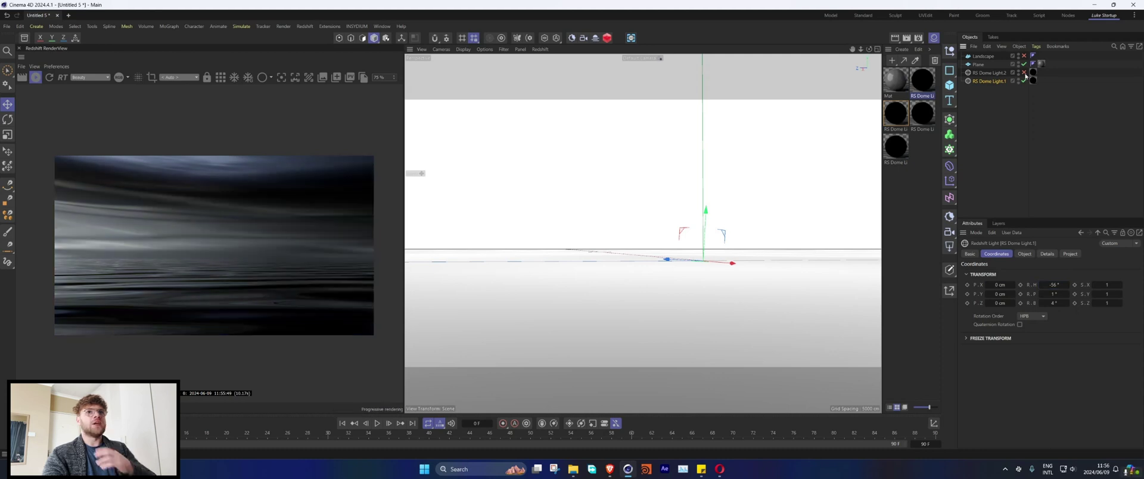
pyautogui.click(1023, 72)
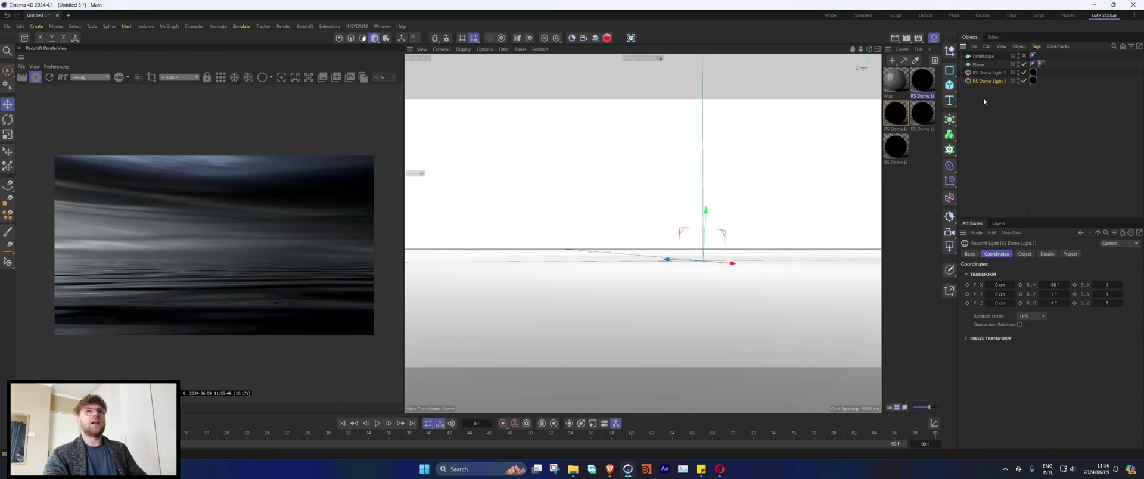
pyautogui.click(1032, 72)
pyautogui.click(1045, 100)
pyautogui.click(1032, 81)
# - Open the gradient in RS Dome Light.1's layered C4D shader and try the Black Violet Orange preset
pyautogui.doubleClick(896, 113)
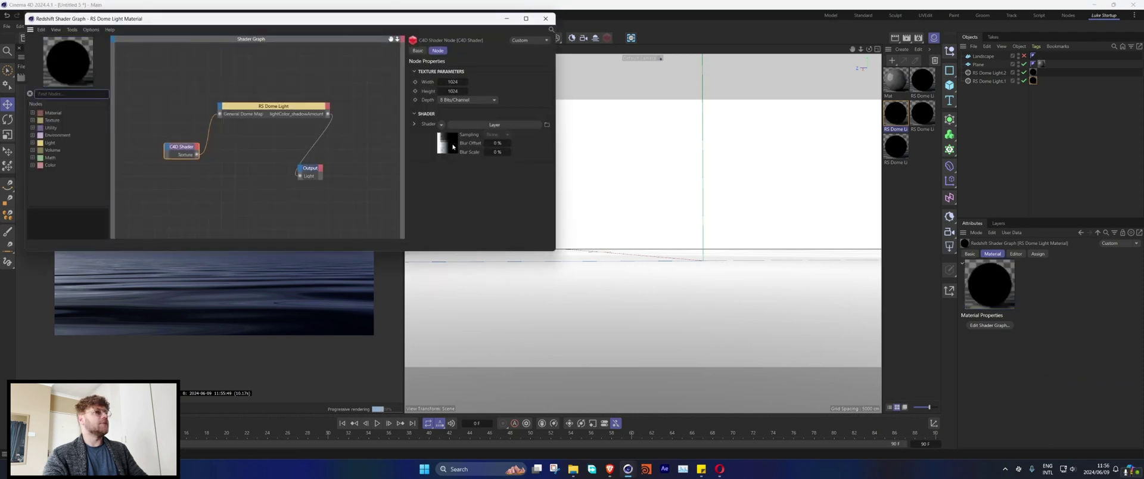
pyautogui.click(451, 145)
pyautogui.click(545, 18)
pyautogui.click(997, 349)
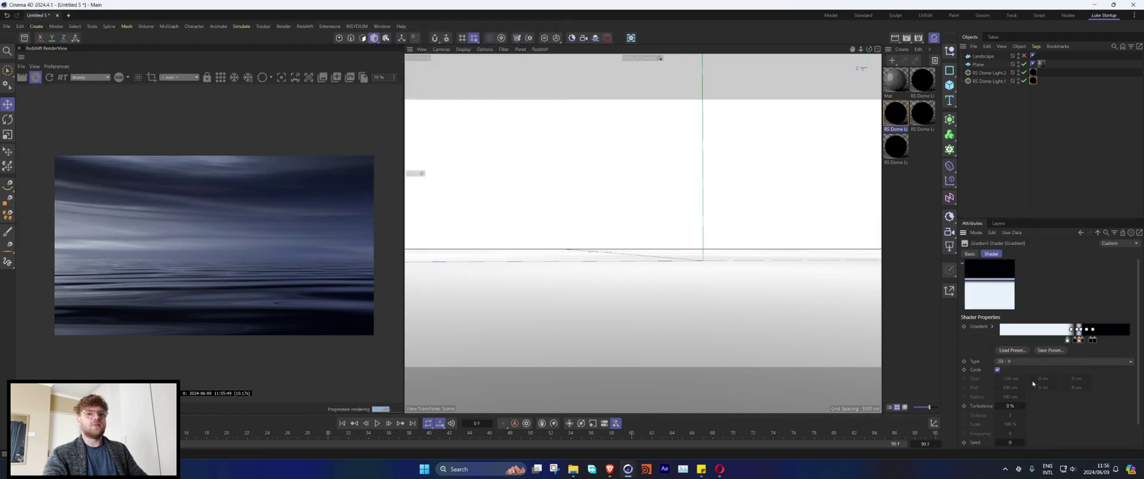
pyautogui.click(1012, 350)
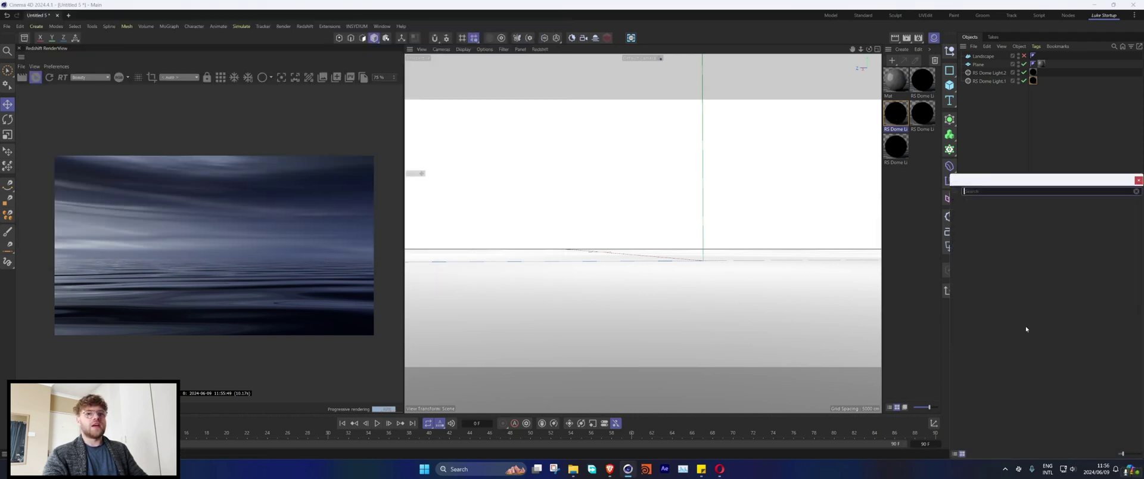
pyautogui.doubleClick(1020, 233)
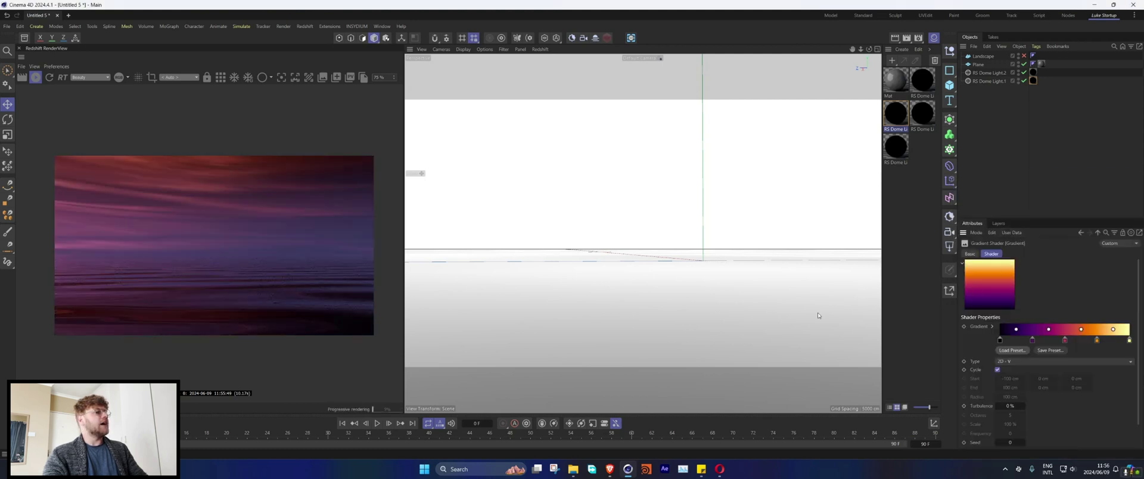
# - Try the BlueGreenYellow preset on the dome light's gradient, and browse the presets again
pyautogui.click(1001, 361)
pyautogui.click(1001, 360)
pyautogui.click(1011, 350)
pyautogui.click(1068, 230)
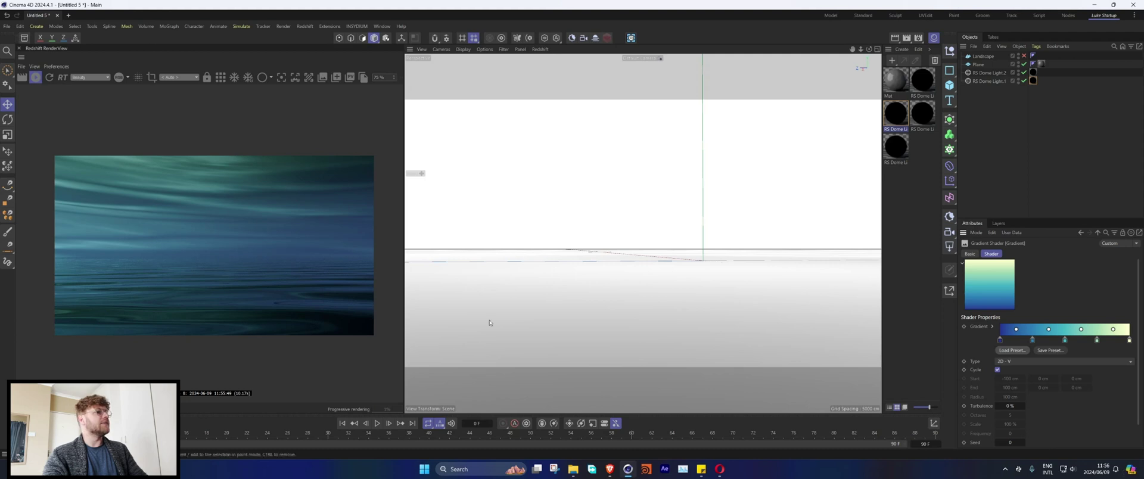
pyautogui.click(1012, 350)
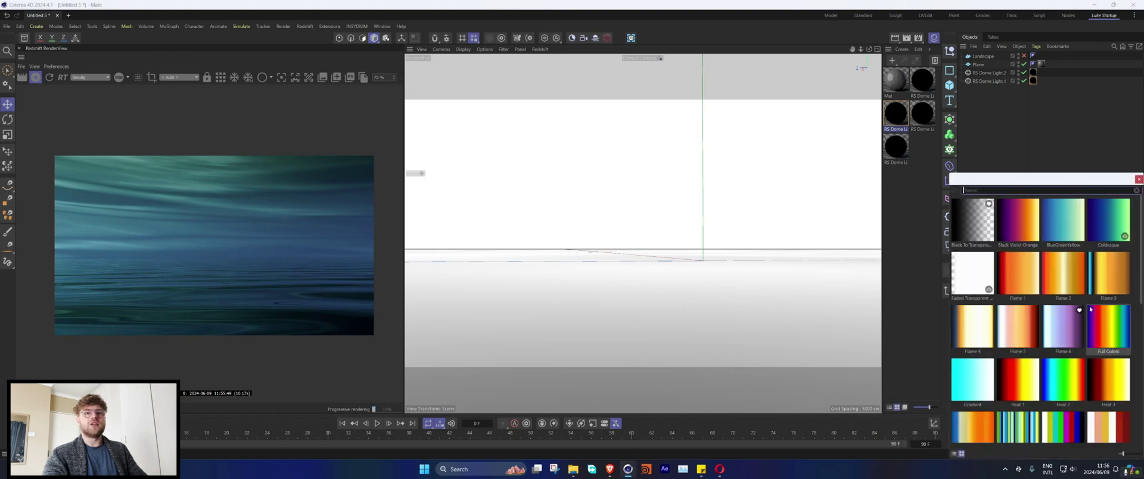
pyautogui.click(1011, 351)
pyautogui.click(1027, 331)
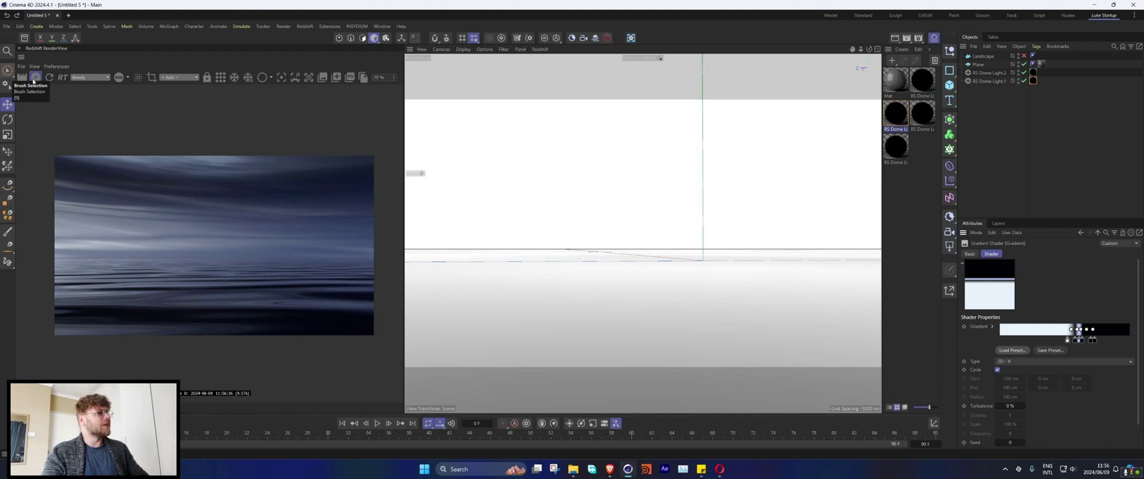
# - Disable the Plane and RS Dome Light.2, and restart the live render with only RS Dome Light.1 active
pyautogui.click(35, 78)
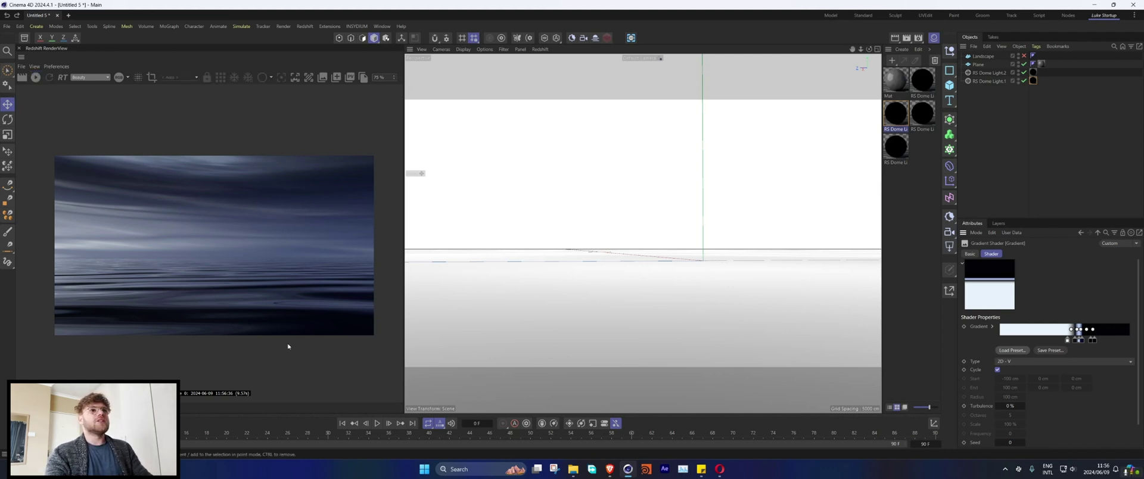
pyautogui.click(1032, 81)
pyautogui.click(1023, 72)
pyautogui.click(38, 79)
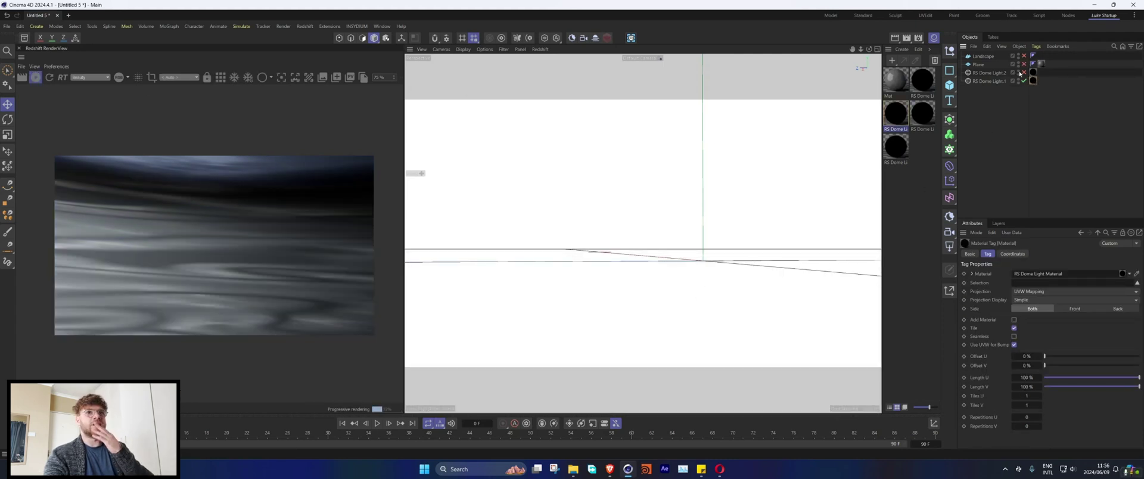
# - Open RS Dome Light.1's shader graph and disconnect the existing C4D Shader from the RS Dome Light node
pyautogui.doubleClick(895, 113)
pyautogui.moveTo(314, 22); pyautogui.dragTo(801, 107)
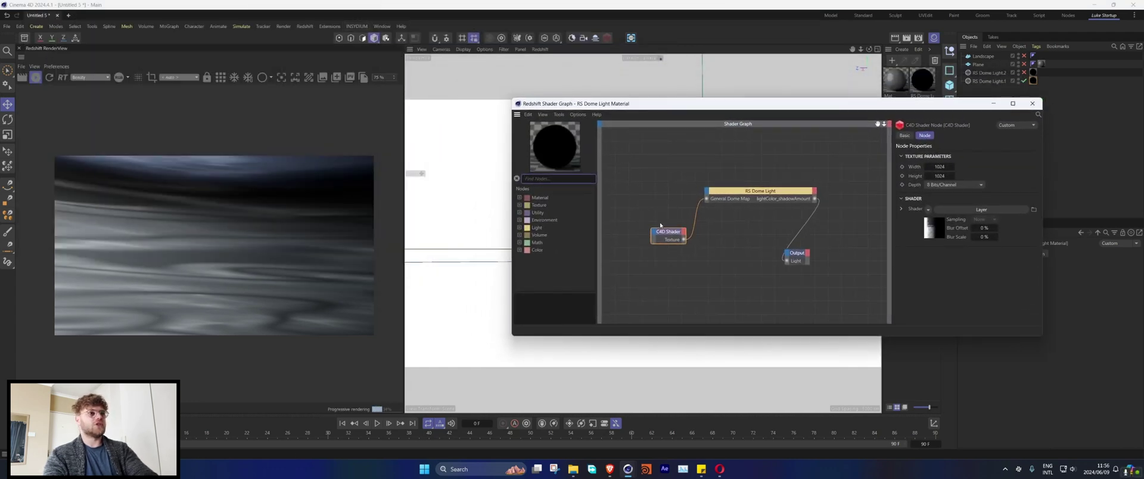
pyautogui.click(697, 210)
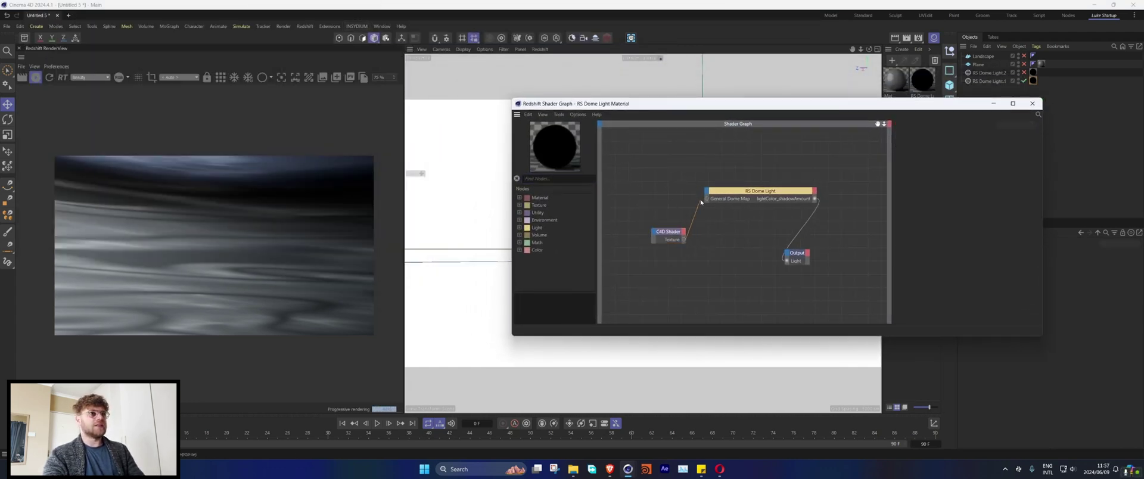
pyautogui.press('Delete')
# - Add a new C4D Shader node and connect its texture output to the RS Dome Light's General Dome Map
pyautogui.click(547, 179)
pyautogui.write('c4d')
pyautogui.moveTo(557, 212); pyautogui.dragTo(709, 193)
pyautogui.moveTo(723, 206)
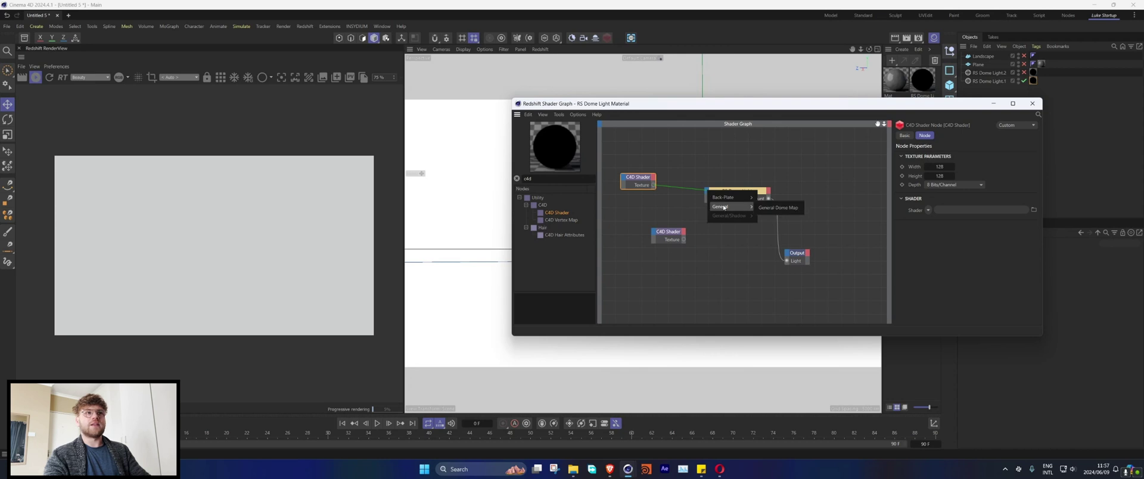
pyautogui.click(765, 211)
# - Set the new C4D Shader's width and height to 1024 and load a Gradient as its shader
pyautogui.doubleClick(944, 168)
pyautogui.write('10024')
pyautogui.press('Tab')
pyautogui.write('1024')
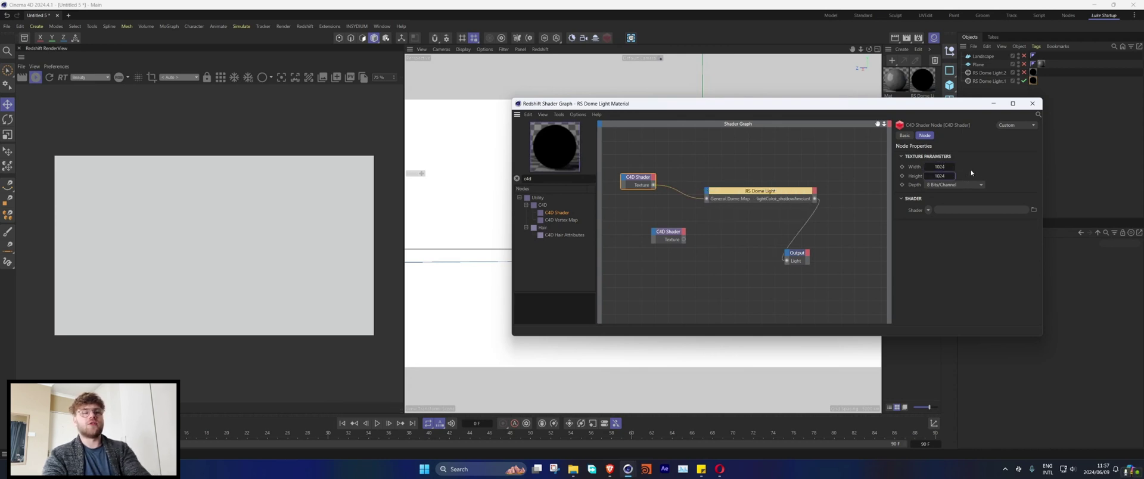
pyautogui.click(927, 210)
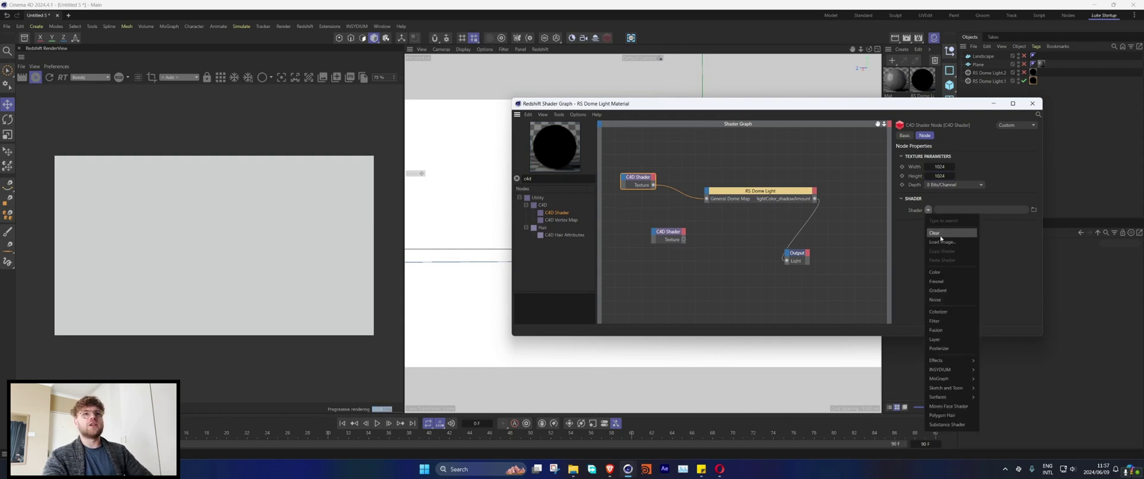
pyautogui.click(938, 290)
# - Set the gradient type to 2D - V and tighten its transition by moving the black and white knots inward
pyautogui.click(1015, 361)
pyautogui.click(1024, 267)
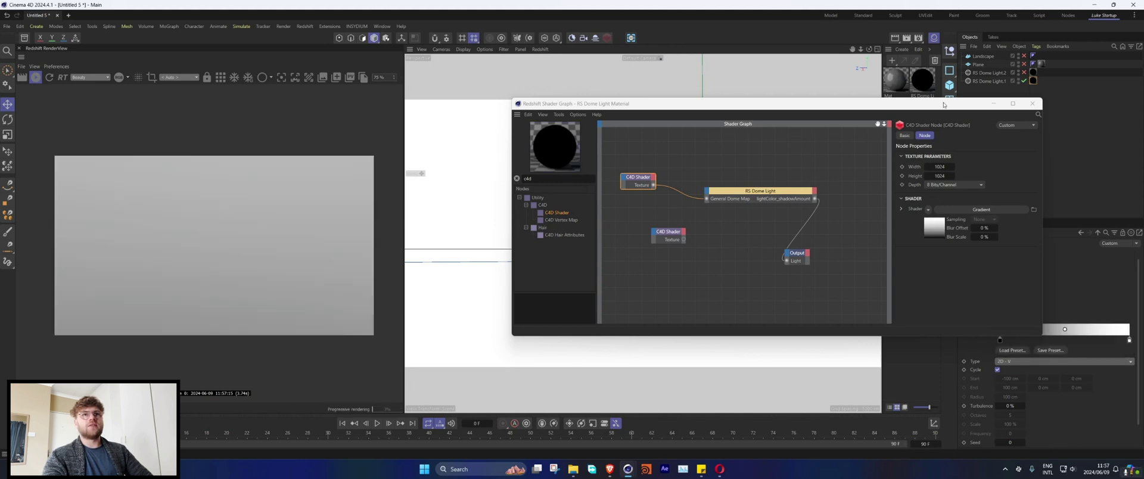
pyautogui.moveTo(944, 104); pyautogui.dragTo(875, 102)
pyautogui.moveTo(1000, 340); pyautogui.dragTo(1044, 340)
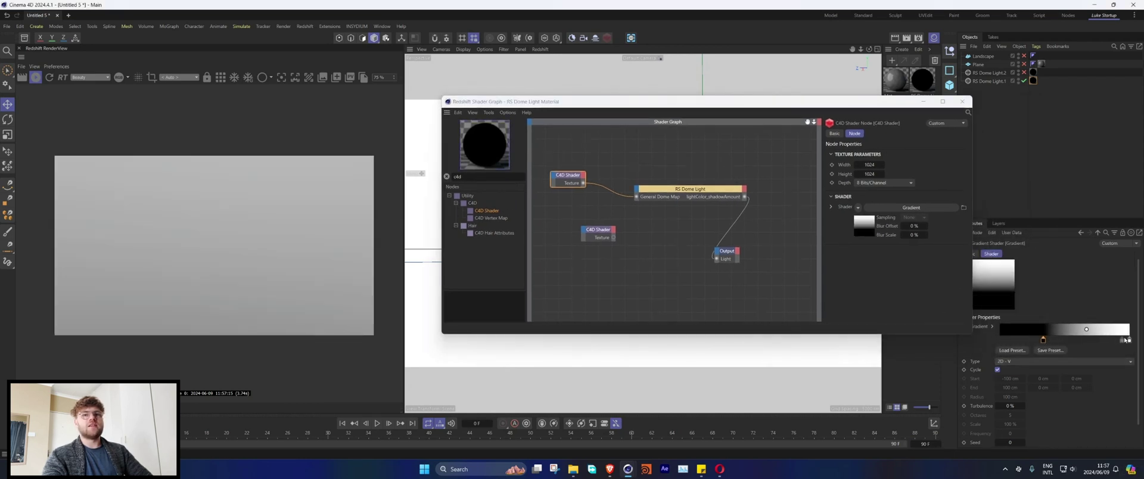
pyautogui.moveTo(1128, 339); pyautogui.dragTo(1088, 341)
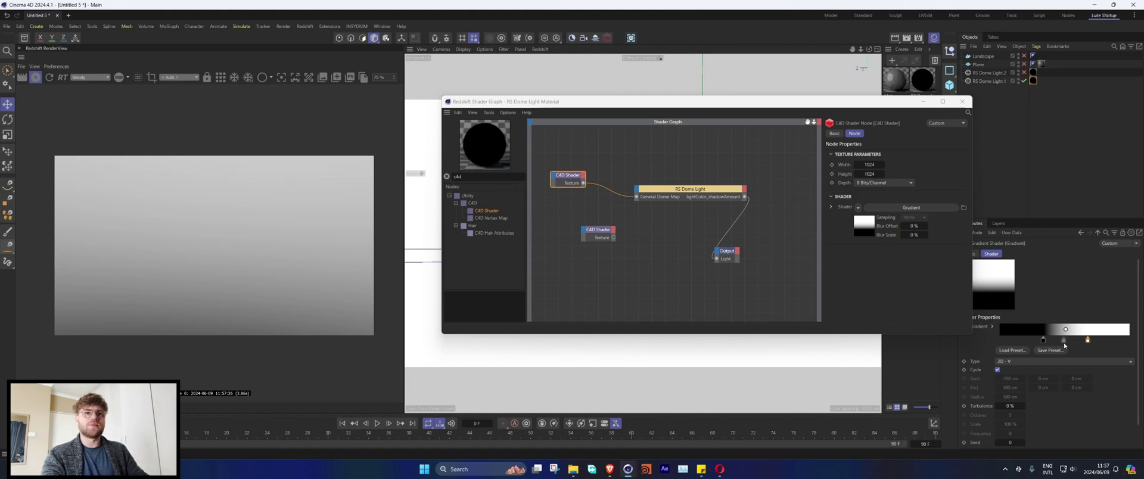
# - Set the gradient type to 2D - U and place the white knot near the start, with black about a third along
pyautogui.click(1062, 361)
pyautogui.click(1024, 257)
pyautogui.moveTo(1043, 340); pyautogui.dragTo(1015, 340)
pyautogui.moveTo(1098, 340); pyautogui.dragTo(1064, 341)
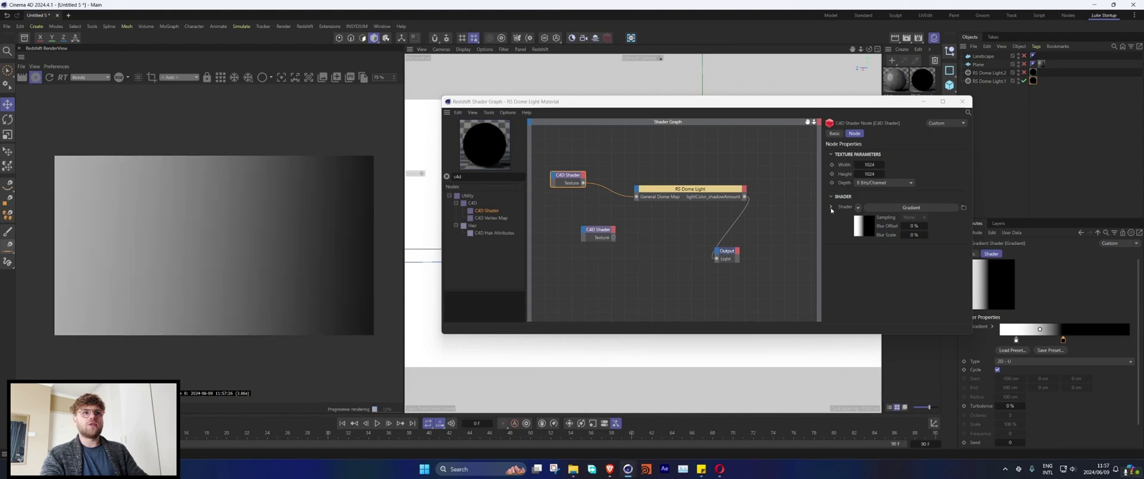
pyautogui.moveTo(1062, 341); pyautogui.dragTo(1050, 340)
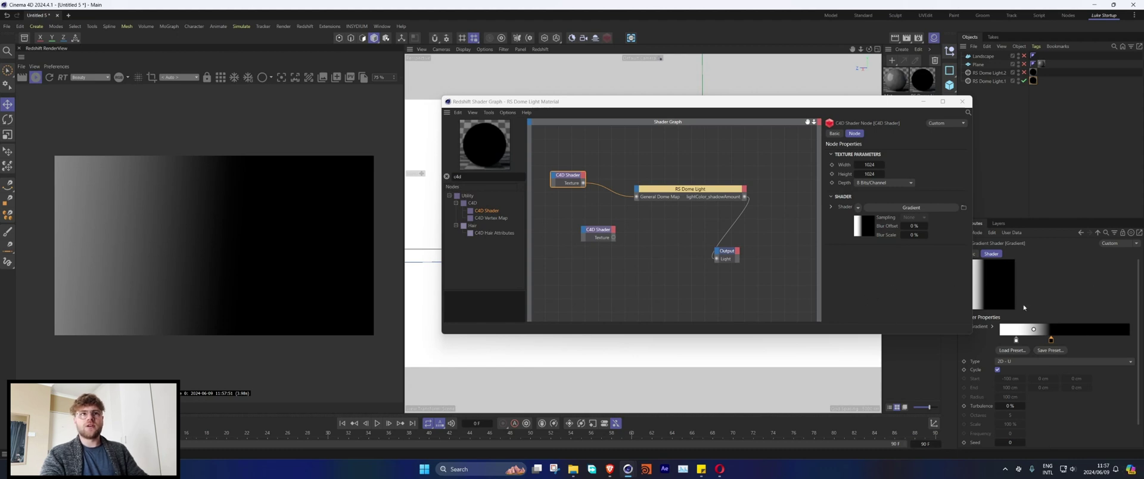
pyautogui.moveTo(1051, 340); pyautogui.dragTo(1043, 343)
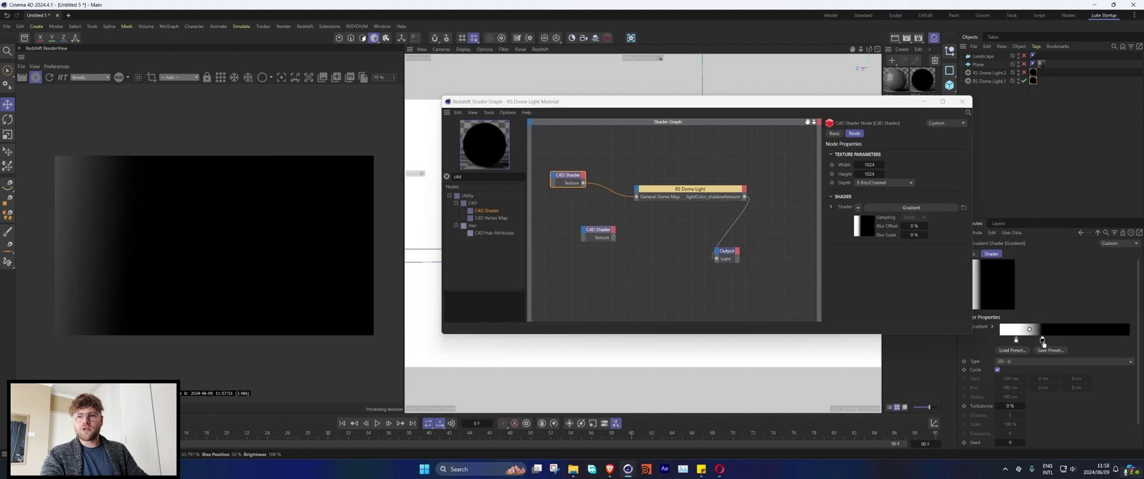
# - Try the 2D - Circular and 2D - V gradient types, and return to 2D - U
pyautogui.click(1018, 362)
pyautogui.click(1032, 298)
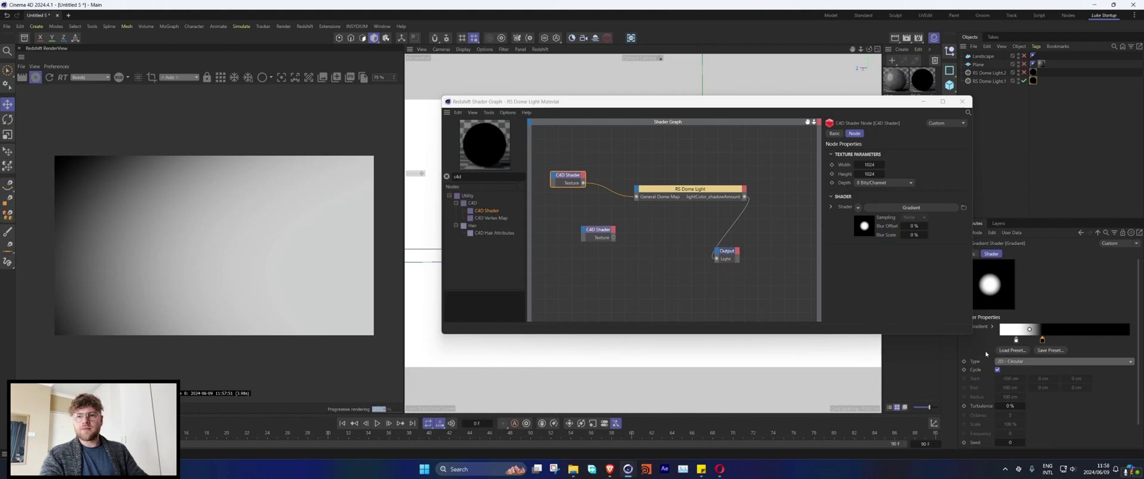
pyautogui.click(1010, 361)
pyautogui.click(1023, 263)
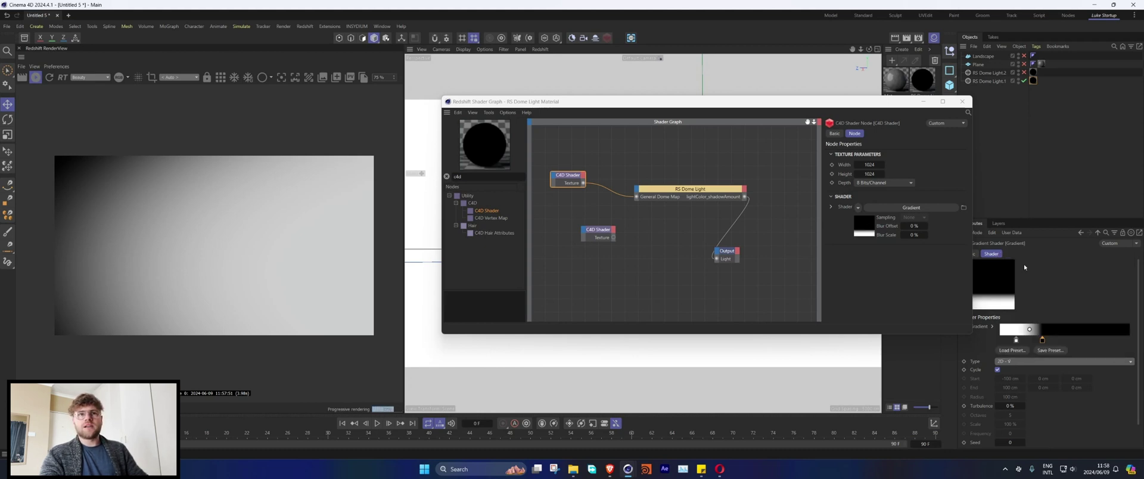
pyautogui.click(1016, 362)
pyautogui.click(1024, 258)
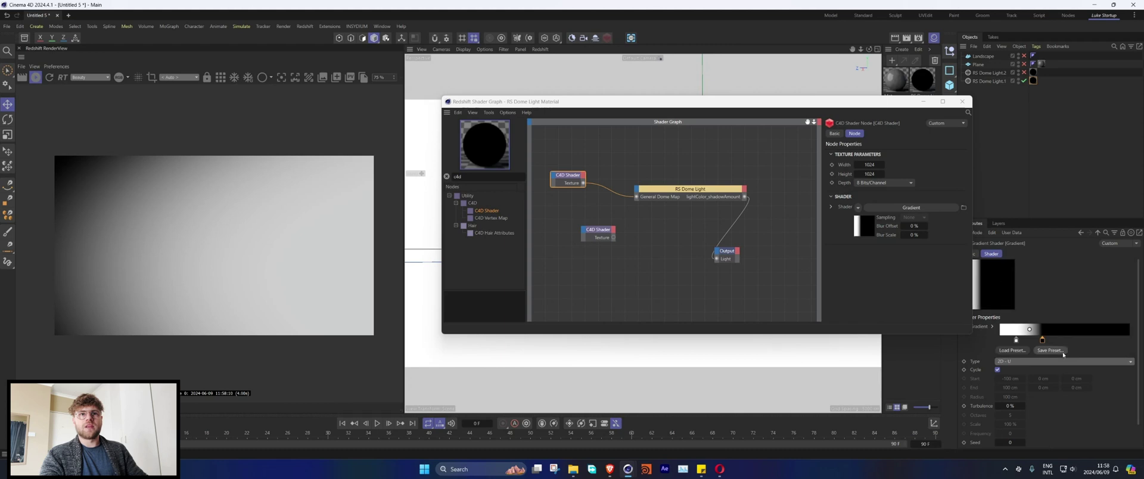
# - Wrap the gradient in a Layer shader and check the dome lighting from another view angle
pyautogui.click(858, 207)
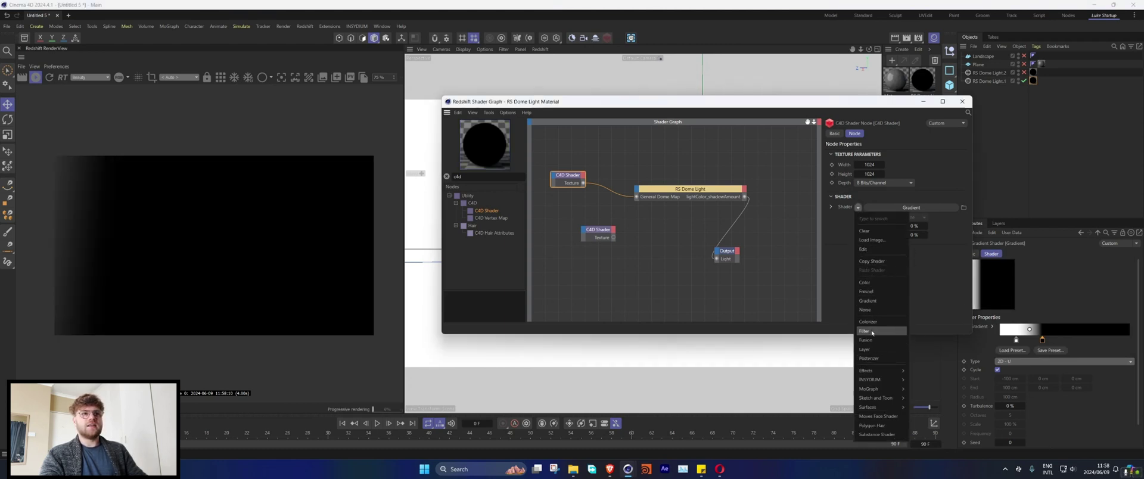
pyautogui.click(868, 350)
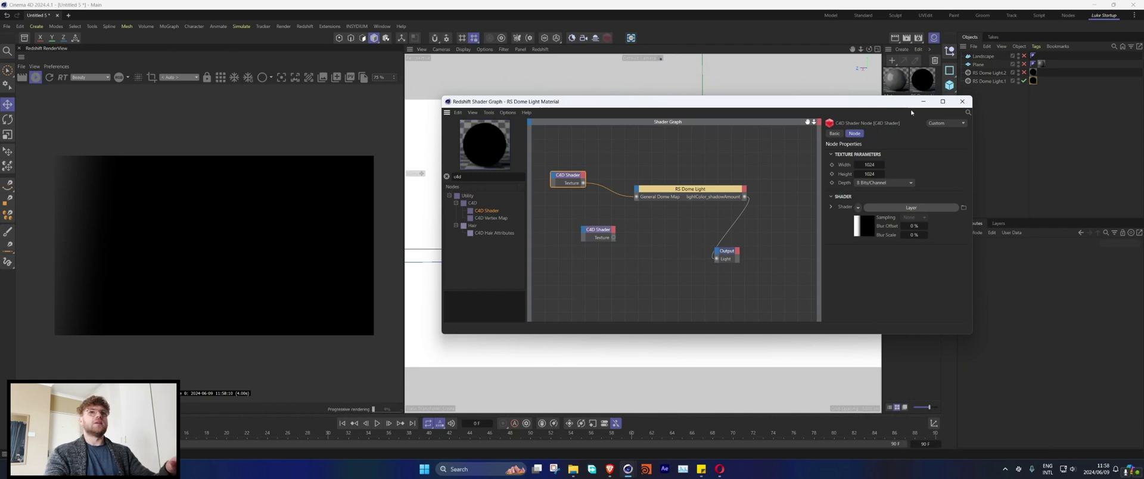
pyautogui.click(921, 102)
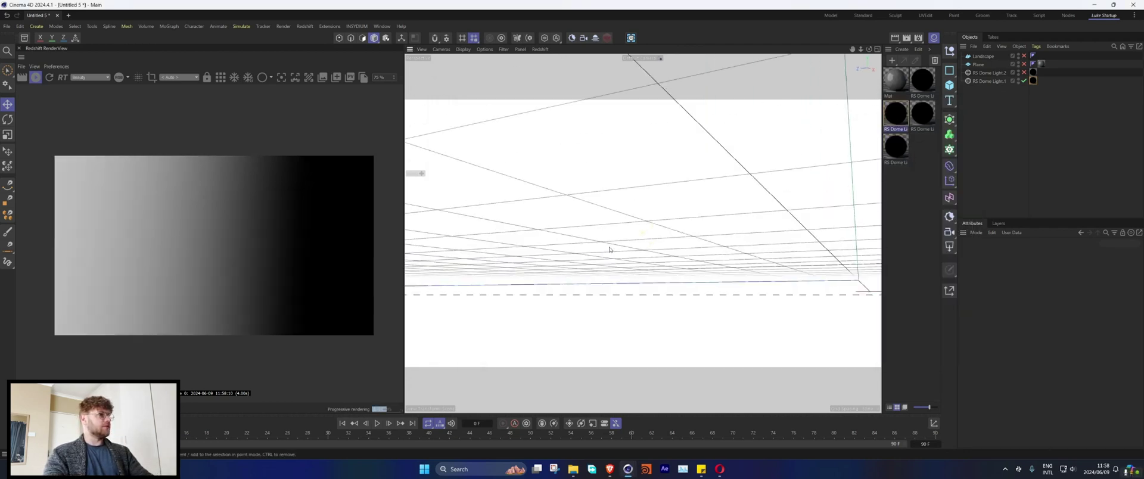
pyautogui.keyDown('alt'); pyautogui.moveTo(622, 258); pyautogui.dragTo(618, 264); pyautogui.keyUp('alt')
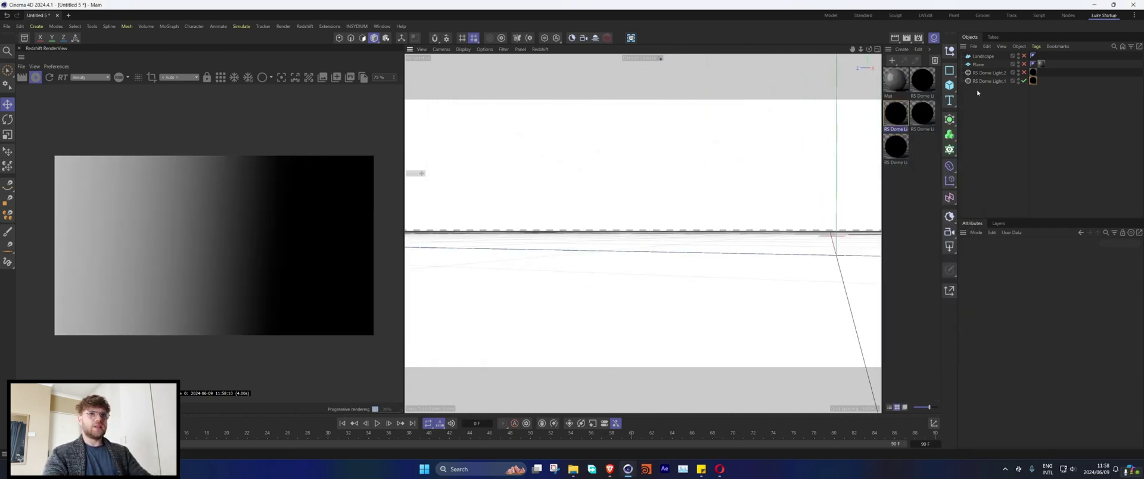
# - Reopen the dome light material's Layer shader and add a Noise layer above the gradient
pyautogui.click(892, 120)
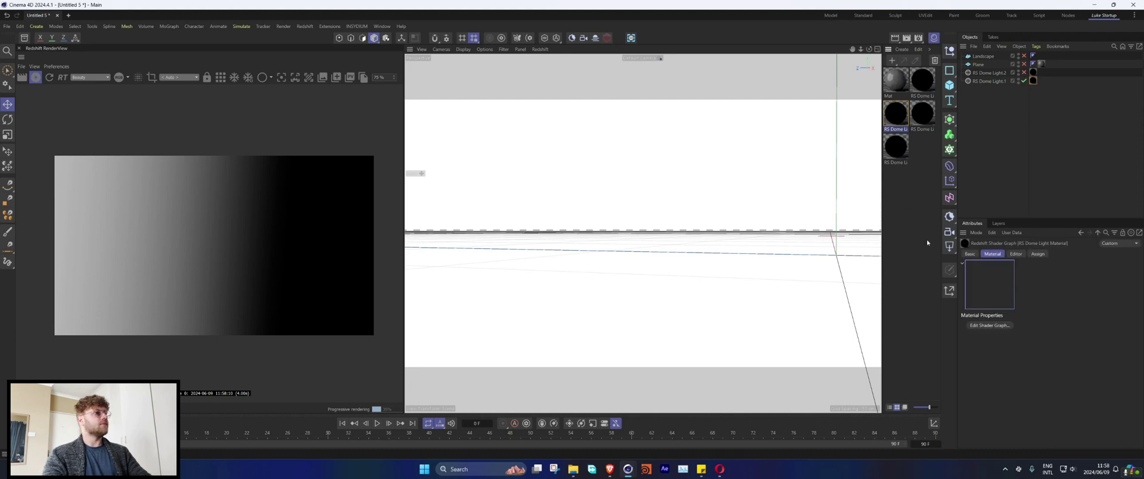
pyautogui.doubleClick(895, 118)
pyautogui.click(856, 228)
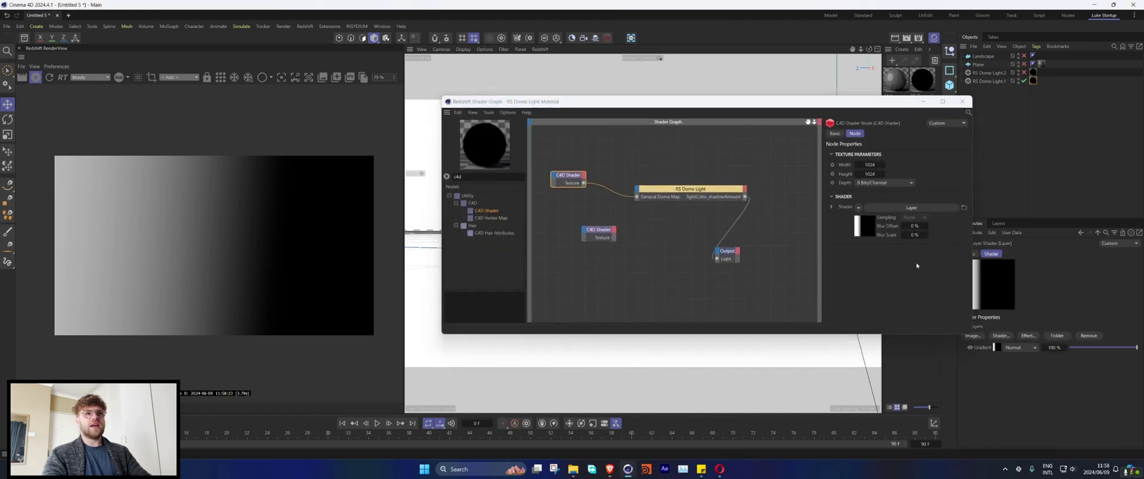
pyautogui.click(1001, 336)
pyautogui.click(1035, 316)
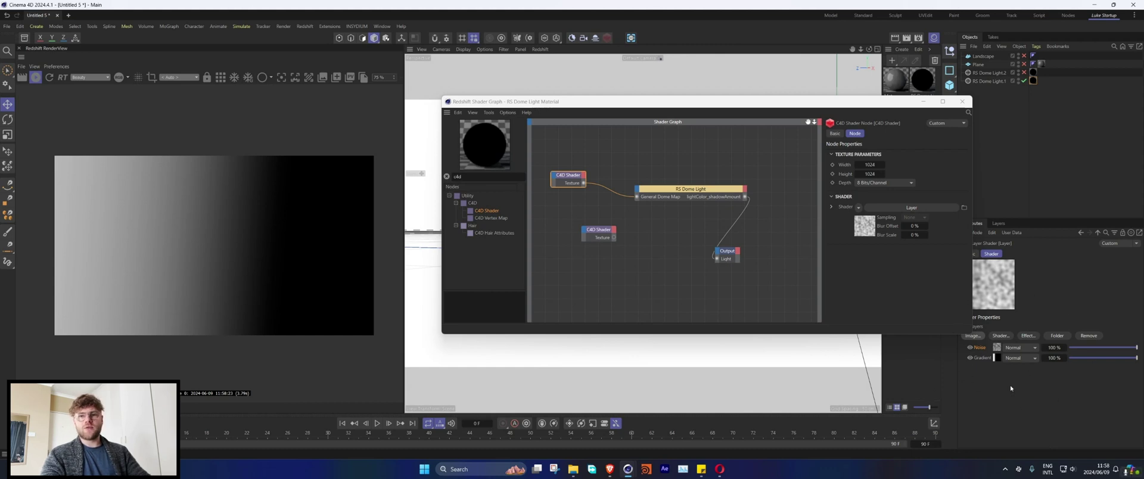
# - Render the sky with the noise layer, and set the Noise layer's blend mode to Overlay in the Layer shader
pyautogui.click(22, 80)
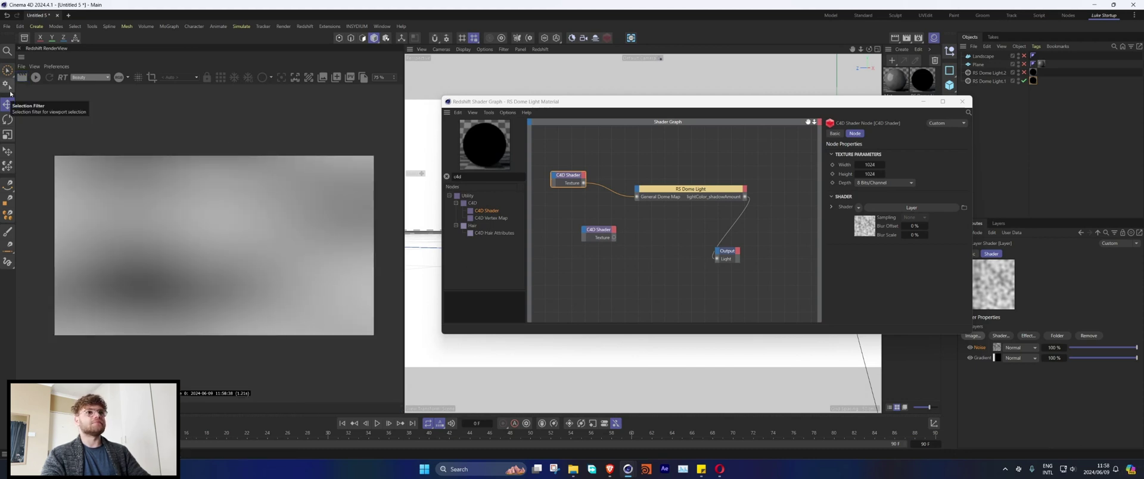
pyautogui.click(607, 238)
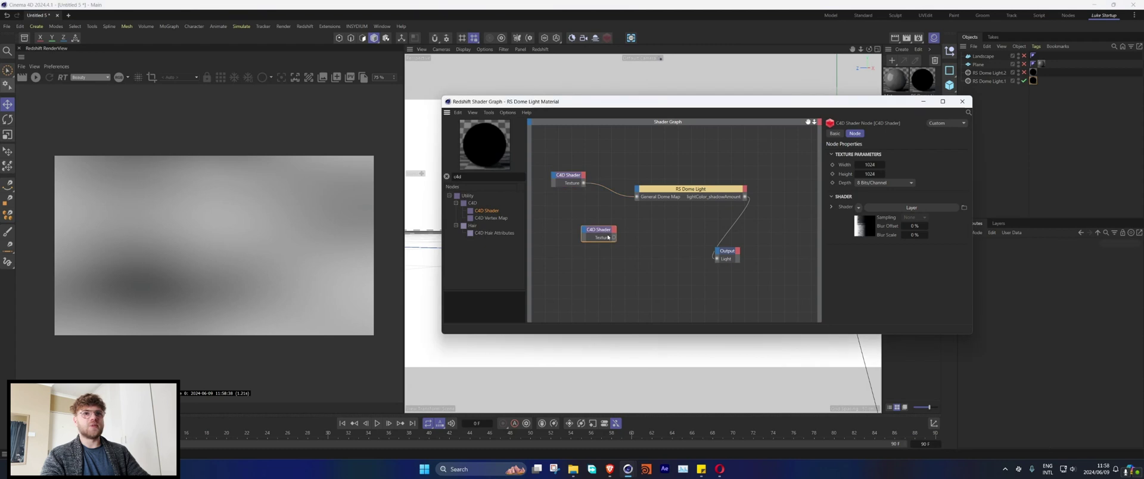
pyautogui.click(859, 230)
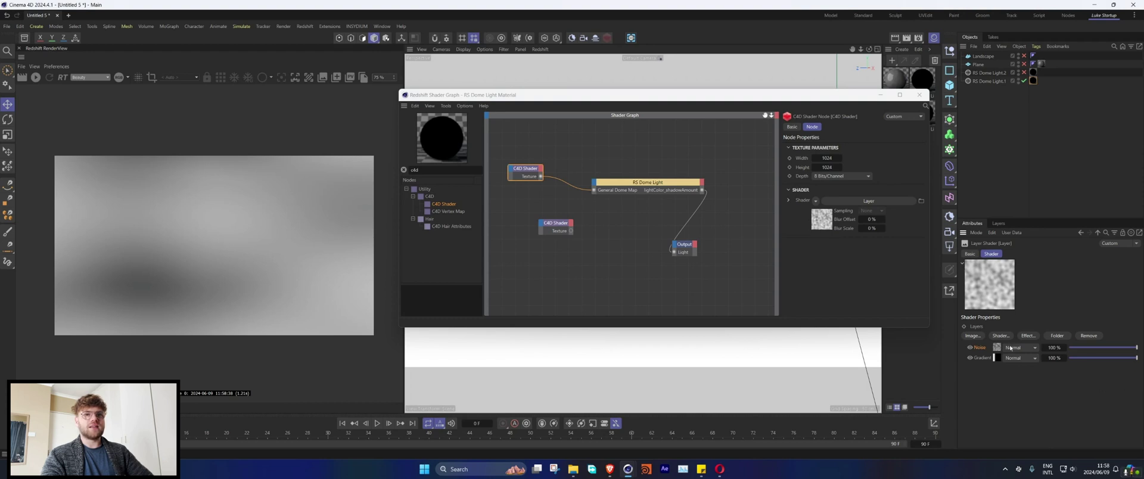
pyautogui.click(1010, 347)
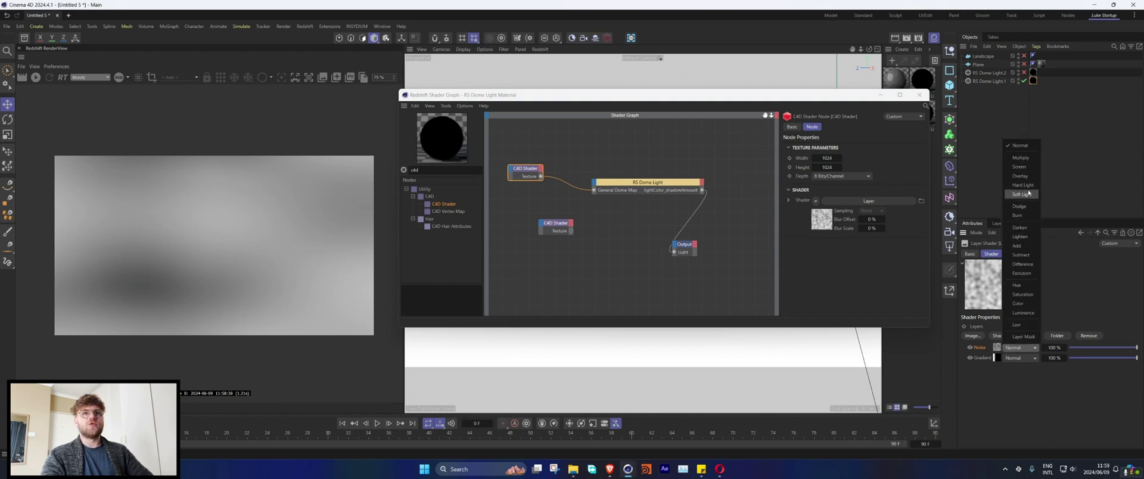
pyautogui.click(1021, 175)
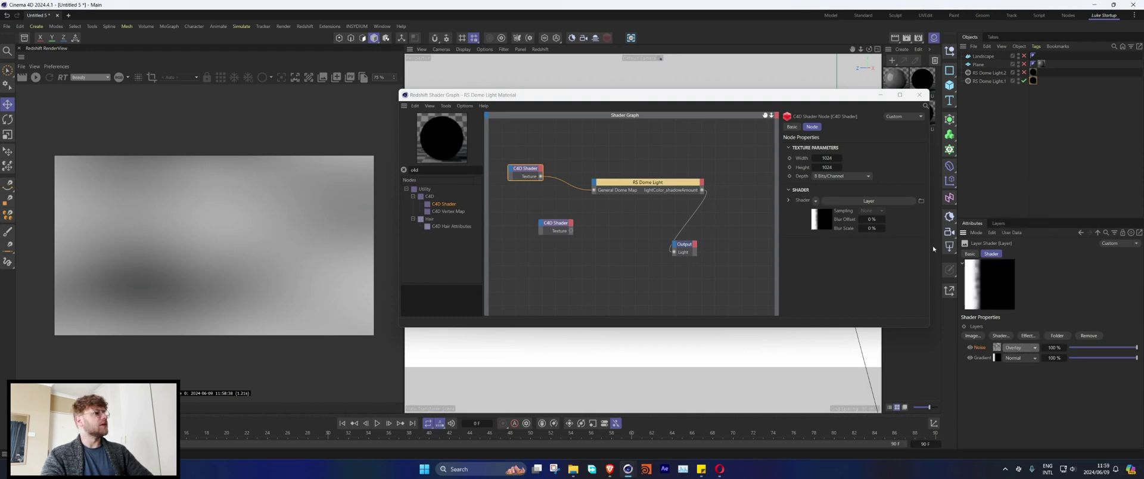
# - Set the layer's noise type to Ober with a global scale of 25% and a first relative scale value of 800%
pyautogui.click(996, 347)
pyautogui.click(1033, 353)
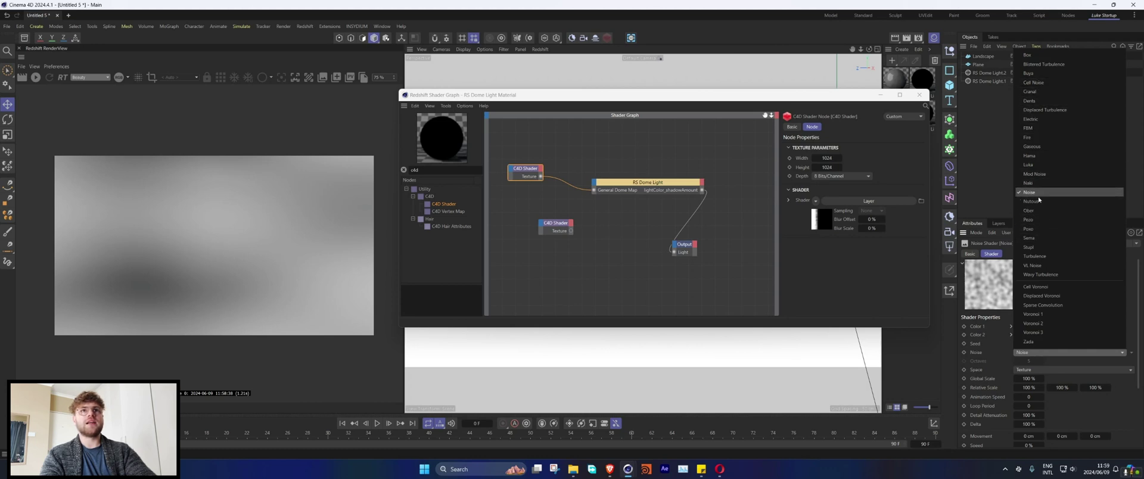
pyautogui.click(1034, 211)
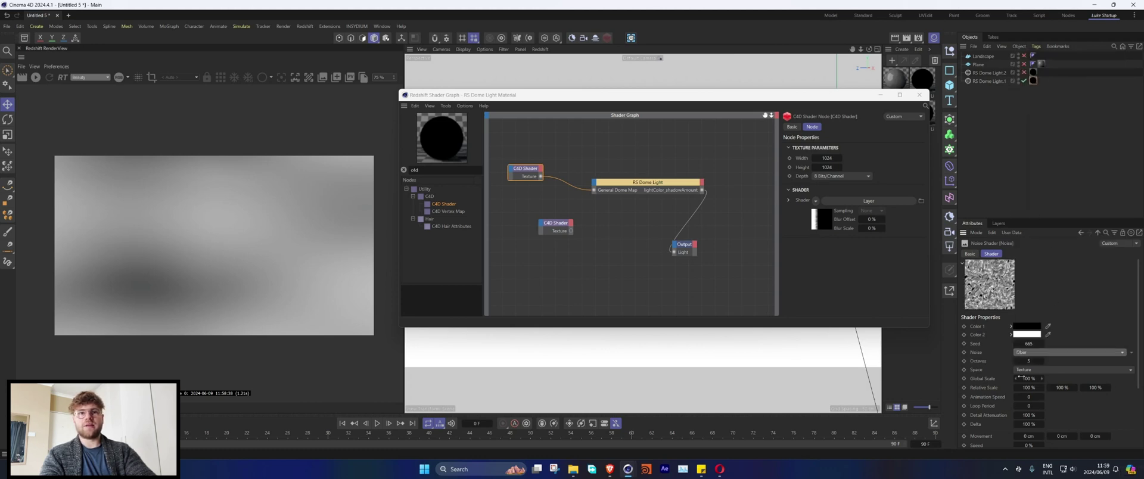
pyautogui.doubleClick(1020, 379)
pyautogui.doubleClick(1030, 387)
pyautogui.write('800')
pyautogui.press('Return')
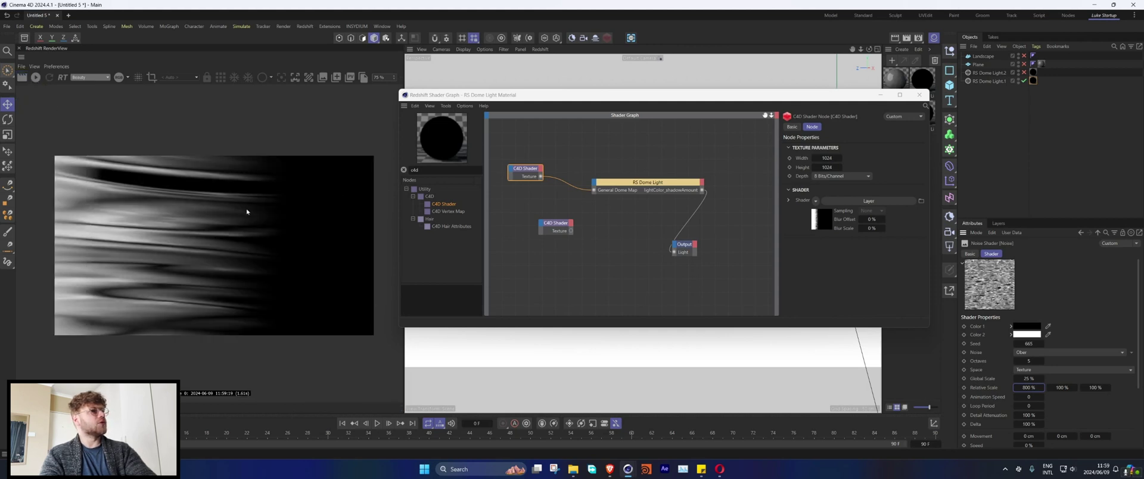
# - Run the live render and switch RS Dome Light.1 off and back on to refresh the sky
pyautogui.click(35, 77)
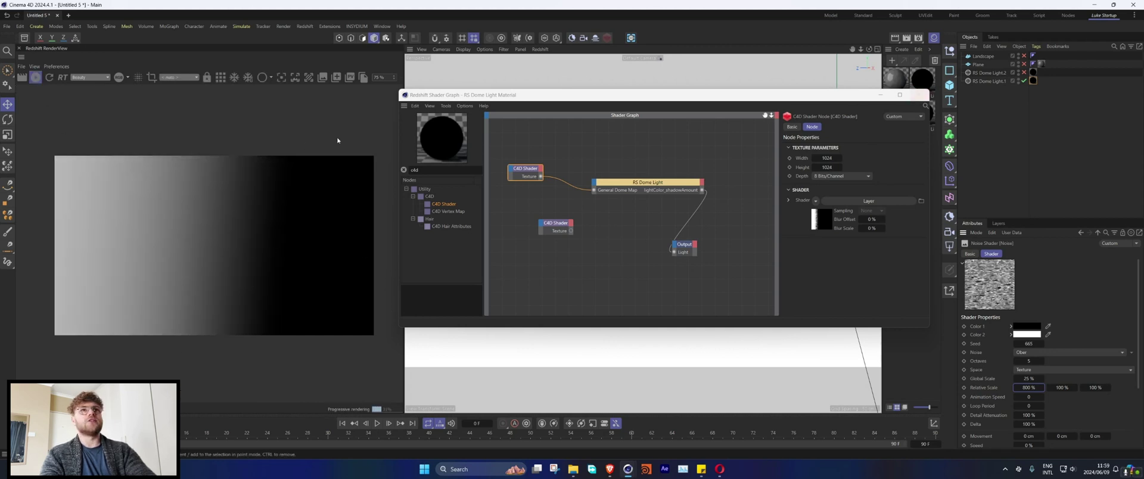
pyautogui.click(989, 81)
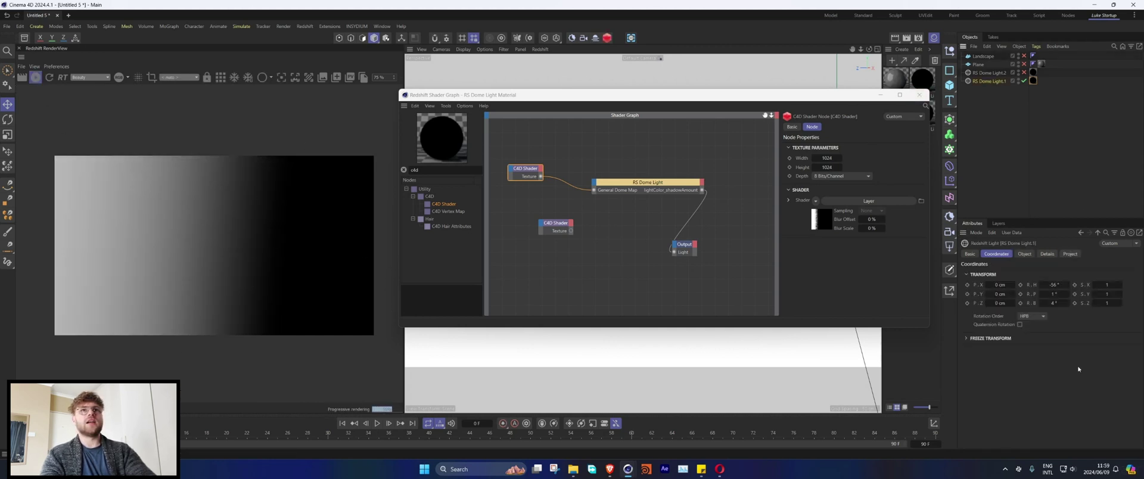
pyautogui.click(1024, 254)
pyautogui.click(1016, 337)
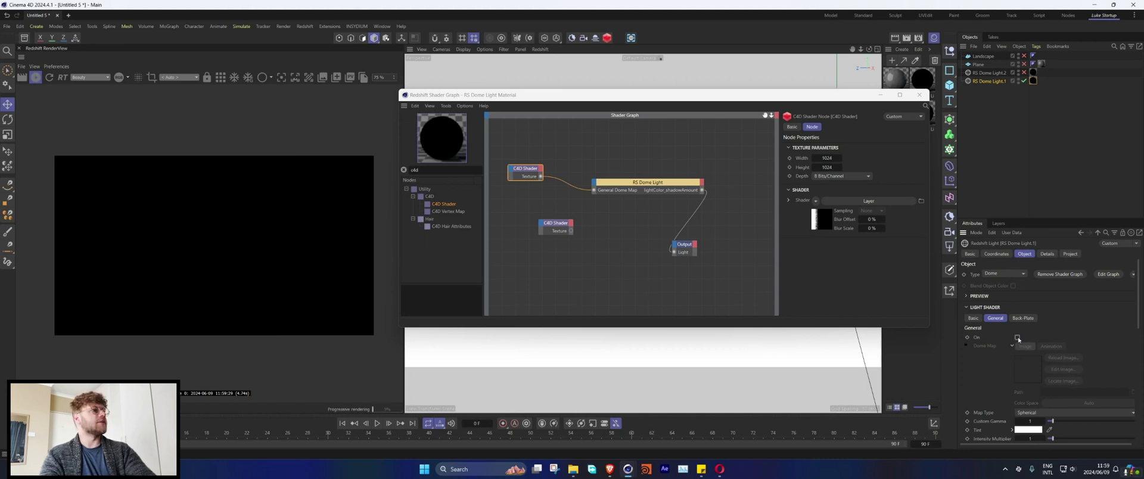
pyautogui.click(1017, 337)
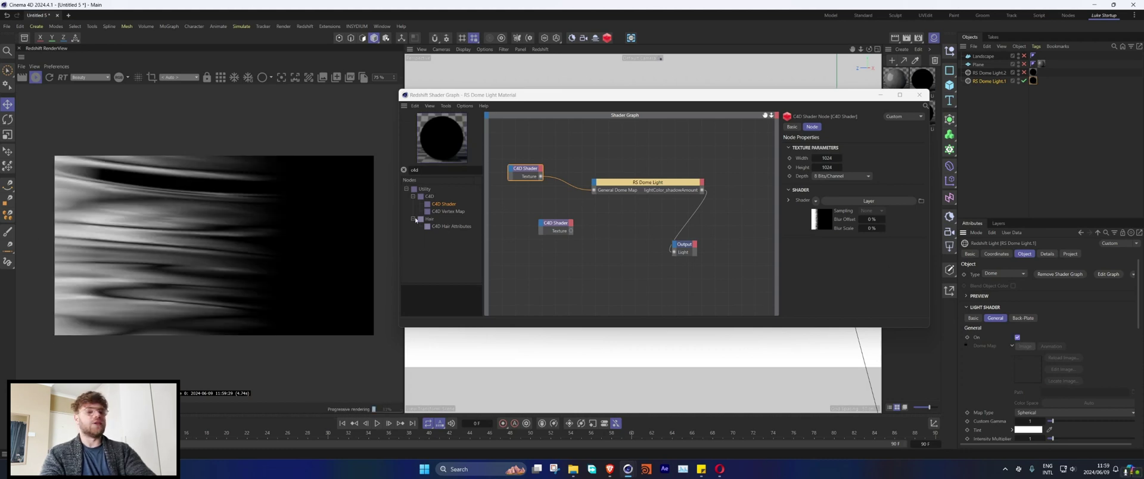
# - Lower the noise contrast to -25% and move the Output node up beside the RS Dome Light node
pyautogui.click(816, 217)
pyautogui.scroll(-4, 1049, 388)
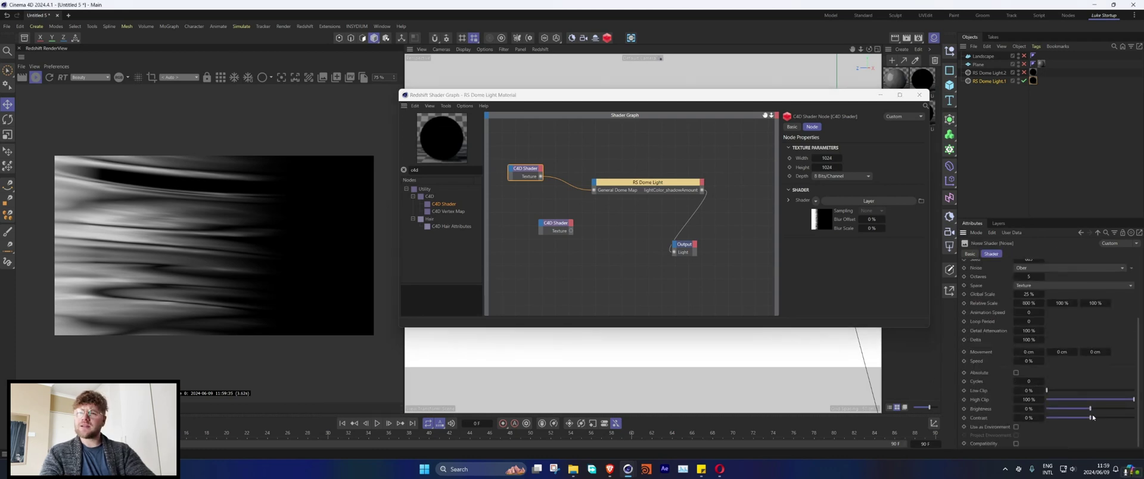
pyautogui.moveTo(1092, 417); pyautogui.dragTo(1083, 419)
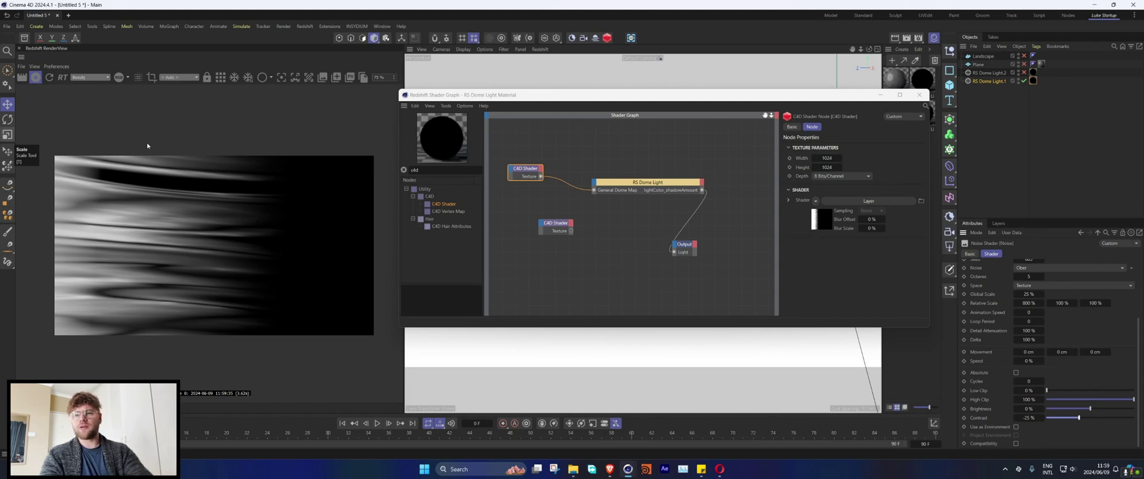
pyautogui.moveTo(683, 244); pyautogui.dragTo(738, 207)
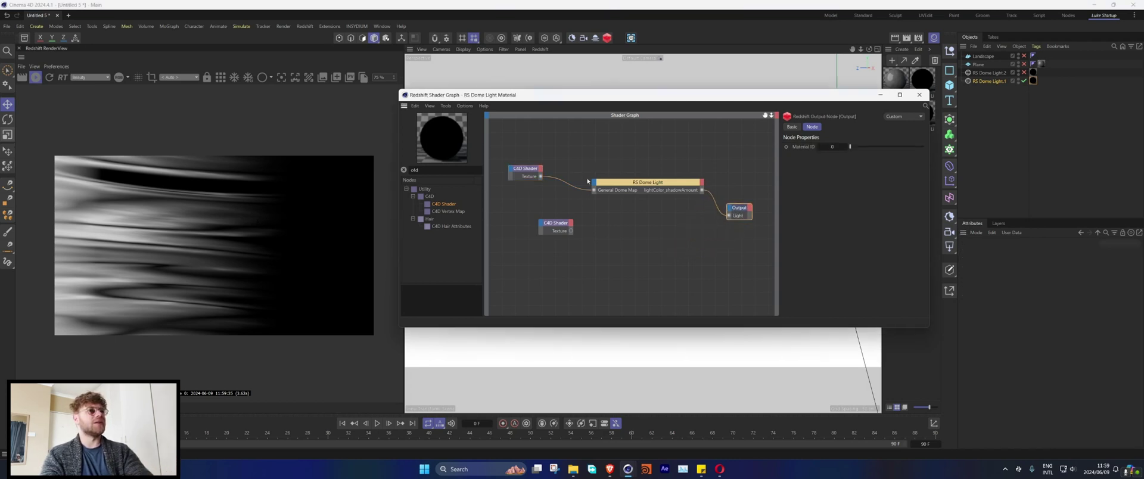
# - Add a Gradient layer above the noise in the Layer shader and set its type to 2D - V
pyautogui.click(519, 169)
pyautogui.click(827, 225)
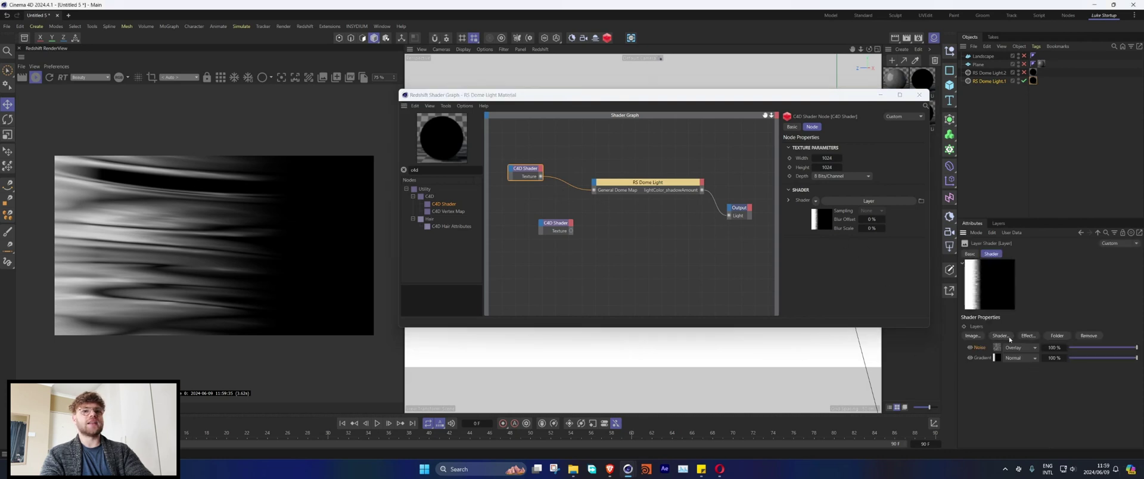
pyautogui.click(1001, 335)
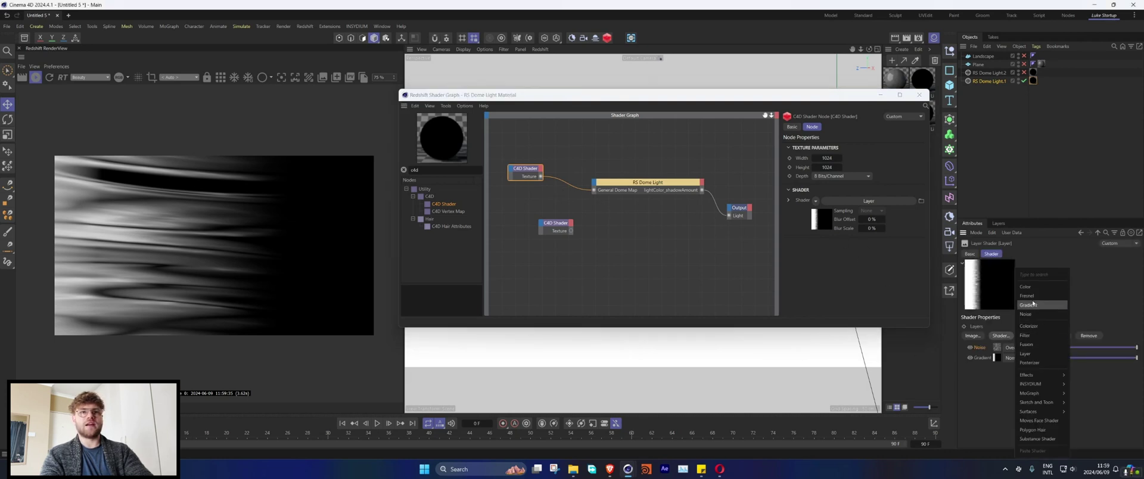
pyautogui.click(1030, 307)
pyautogui.click(998, 348)
pyautogui.click(1019, 361)
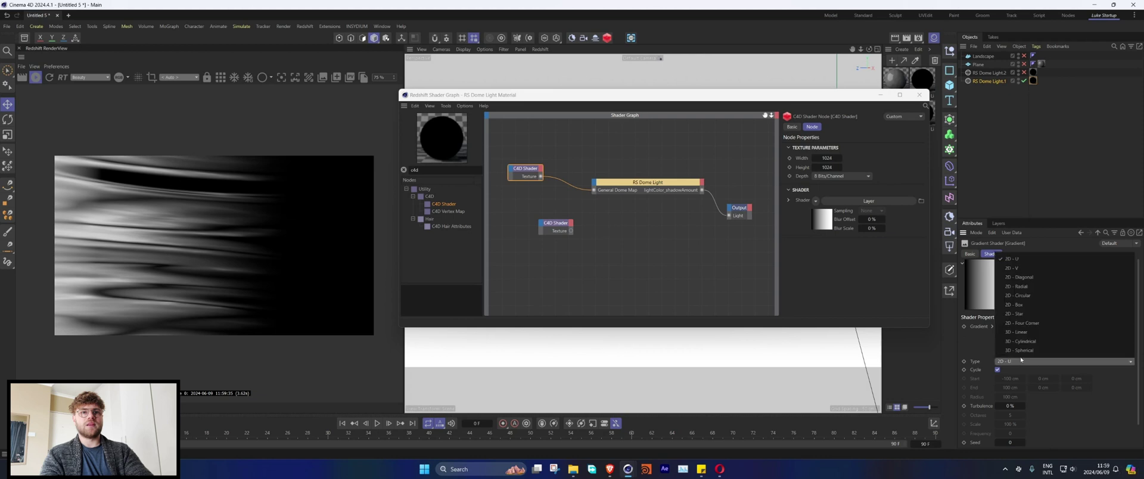
pyautogui.click(1019, 268)
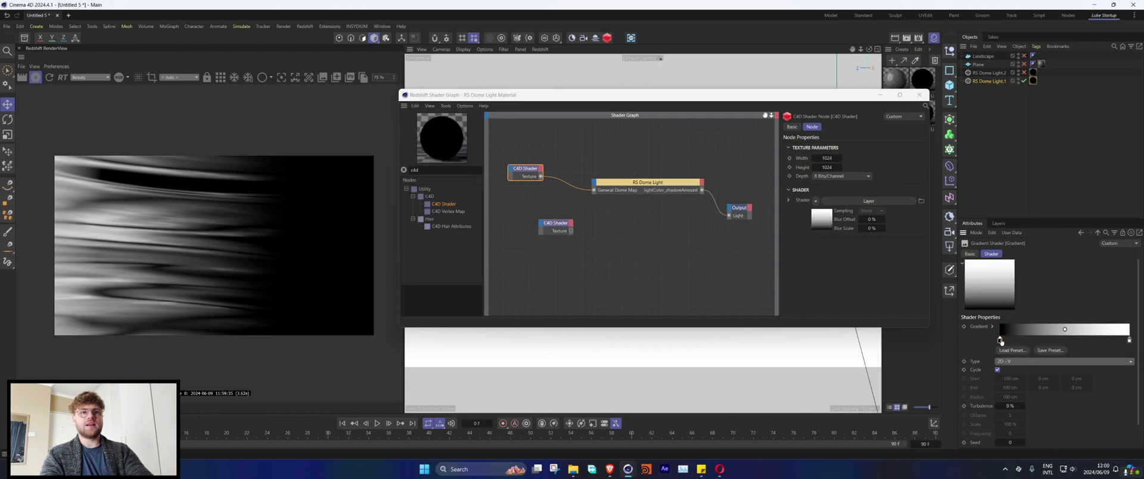
# - Pull the gradient's black and white knots inward to about one third and two thirds, and add blue and orange knots between them
pyautogui.moveTo(999, 340); pyautogui.dragTo(1041, 340)
pyautogui.moveTo(1128, 340); pyautogui.dragTo(1087, 340)
pyautogui.doubleClick(1055, 340)
pyautogui.moveTo(956, 364); pyautogui.dragTo(1019, 375)
pyautogui.click(996, 389)
pyautogui.click(1068, 339)
pyautogui.doubleClick(1067, 339)
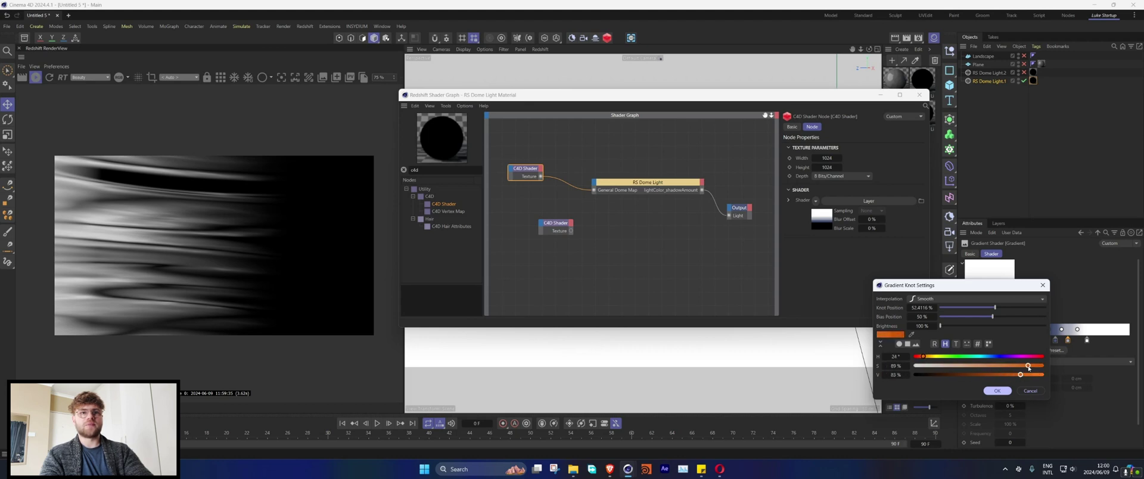
pyautogui.click(997, 390)
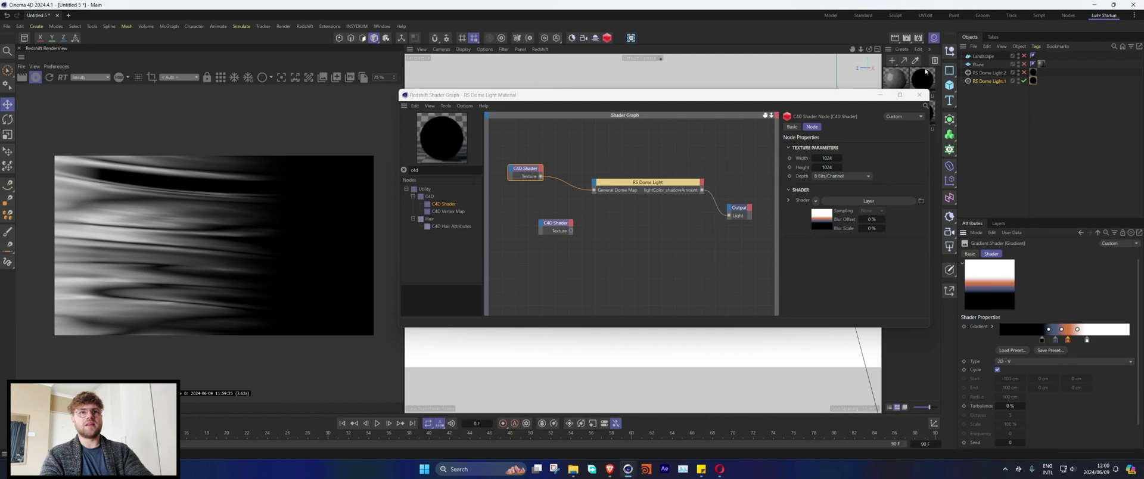
# - Close the shader graph, set the new gradient layer's blend mode to Overlay, and render the sky
pyautogui.click(919, 94)
pyautogui.click(23, 77)
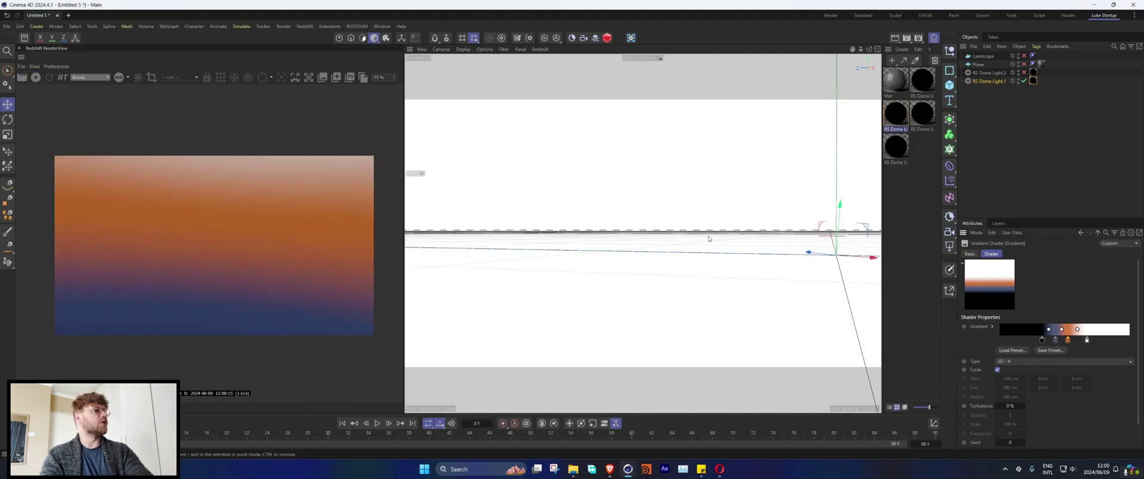
pyautogui.click(1097, 233)
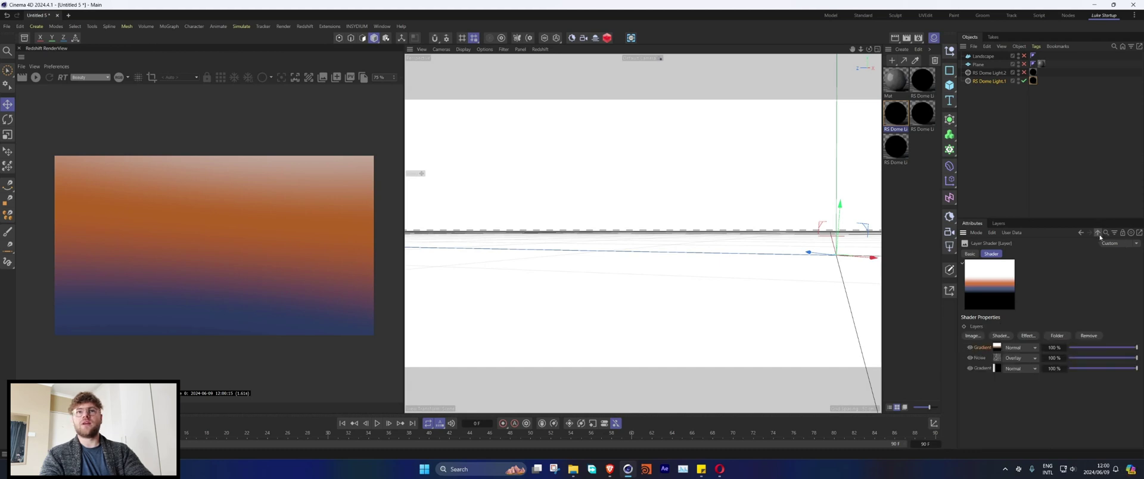
pyautogui.click(1020, 347)
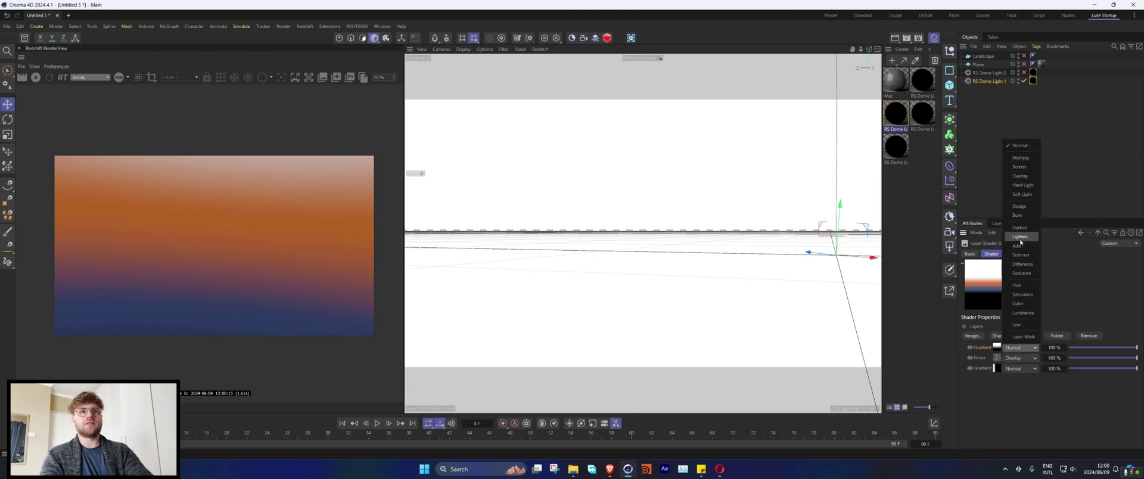
pyautogui.click(1020, 176)
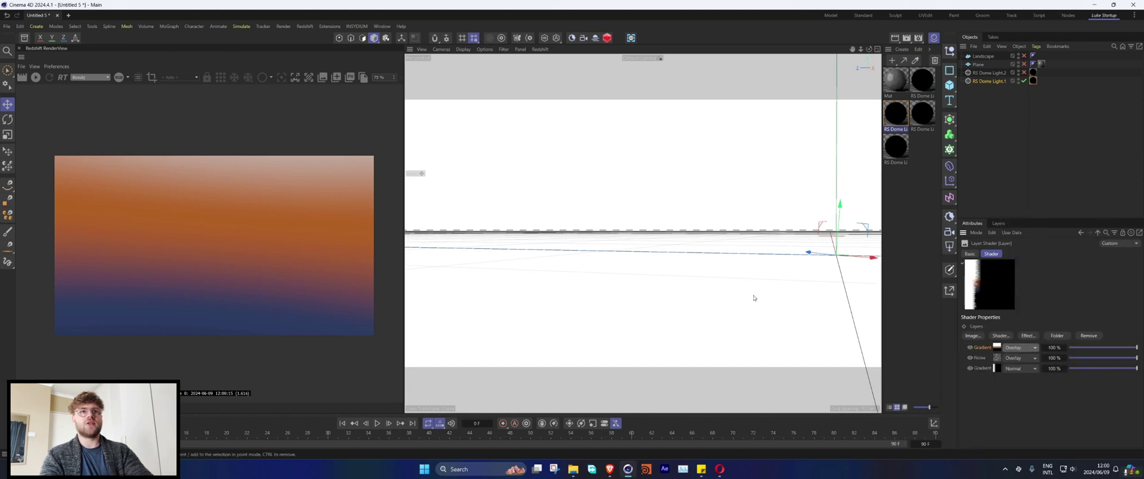
pyautogui.click(22, 78)
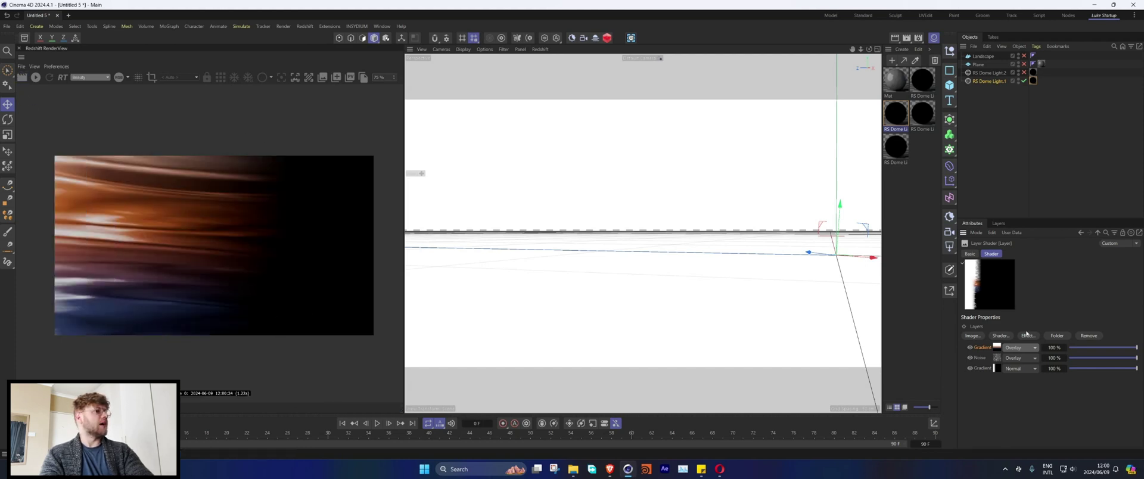
# - Recolour the vertical gradient to orange tones below and pale blue above, move the base gradient's black knot to just before halfway, and render
pyautogui.click(996, 346)
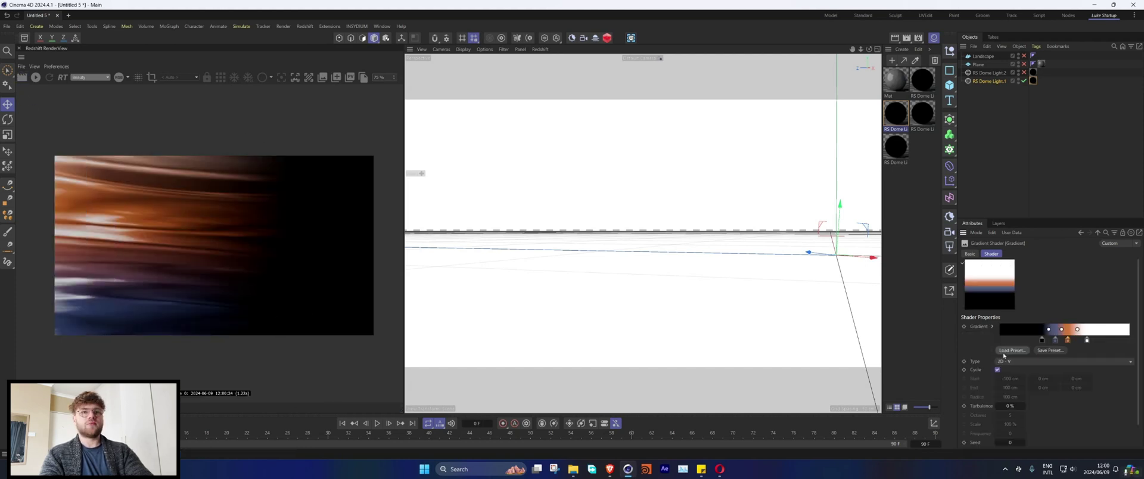
pyautogui.doubleClick(1068, 340)
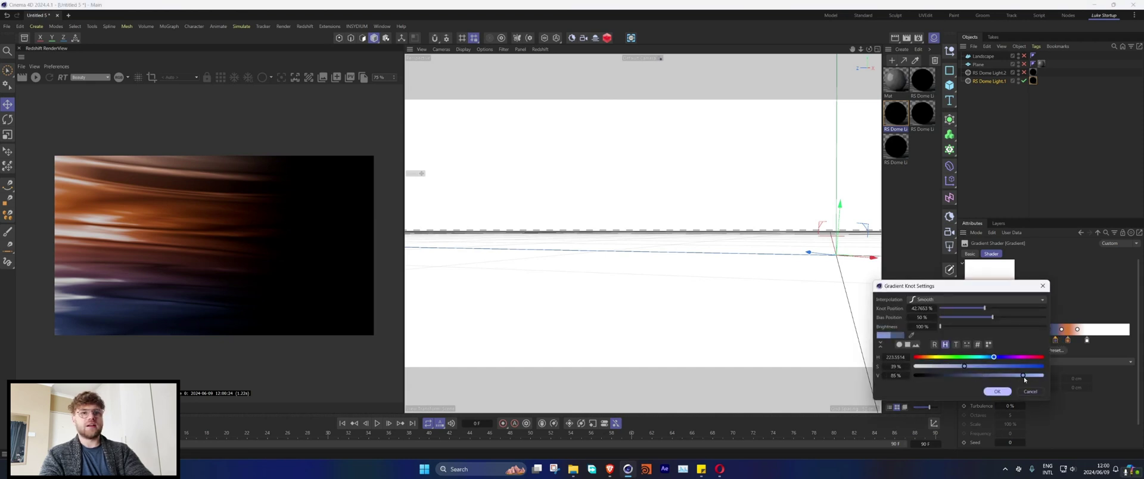
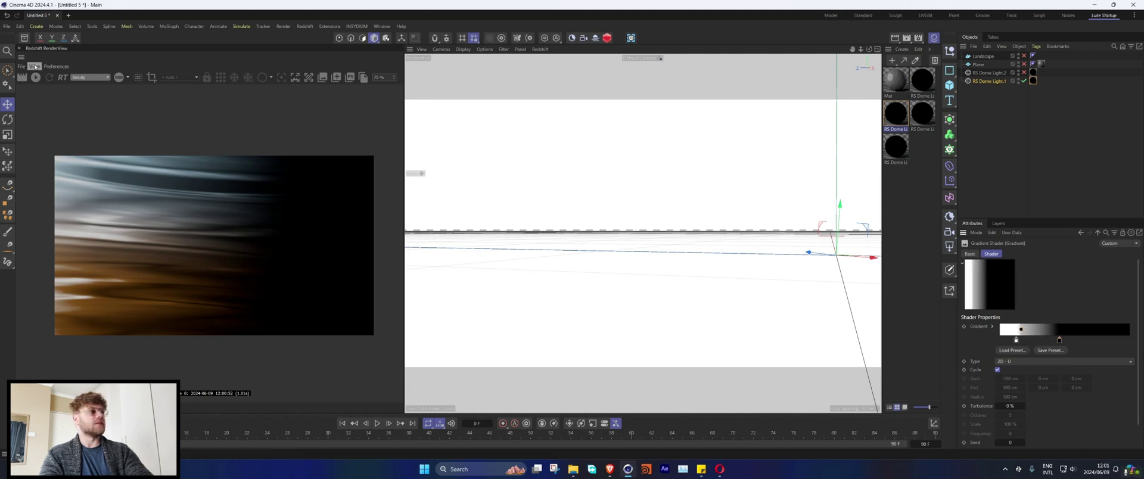
pyautogui.click(22, 77)
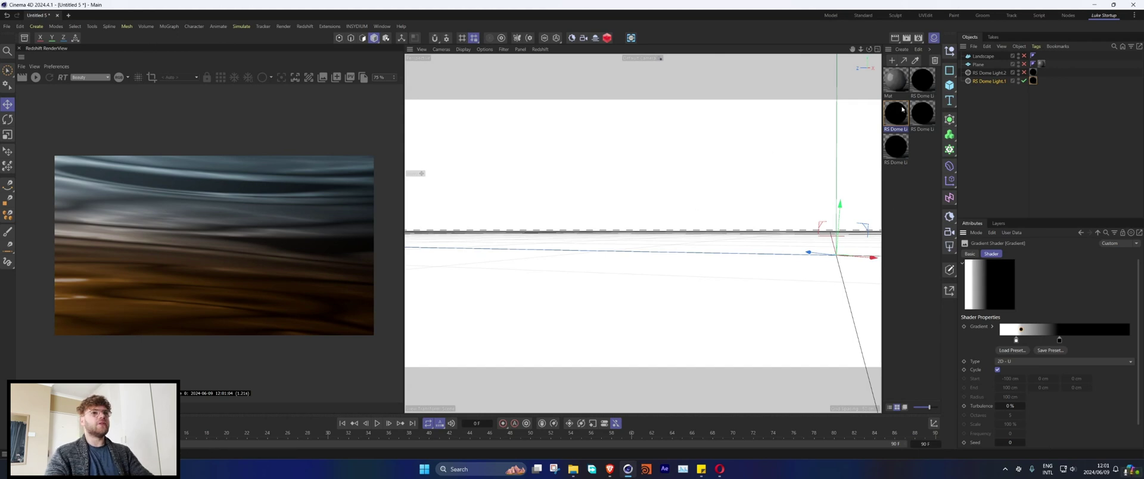
# - Add a plane as the ground under the sky and apply the Mat material to it
pyautogui.click(948, 84)
pyautogui.click(980, 113)
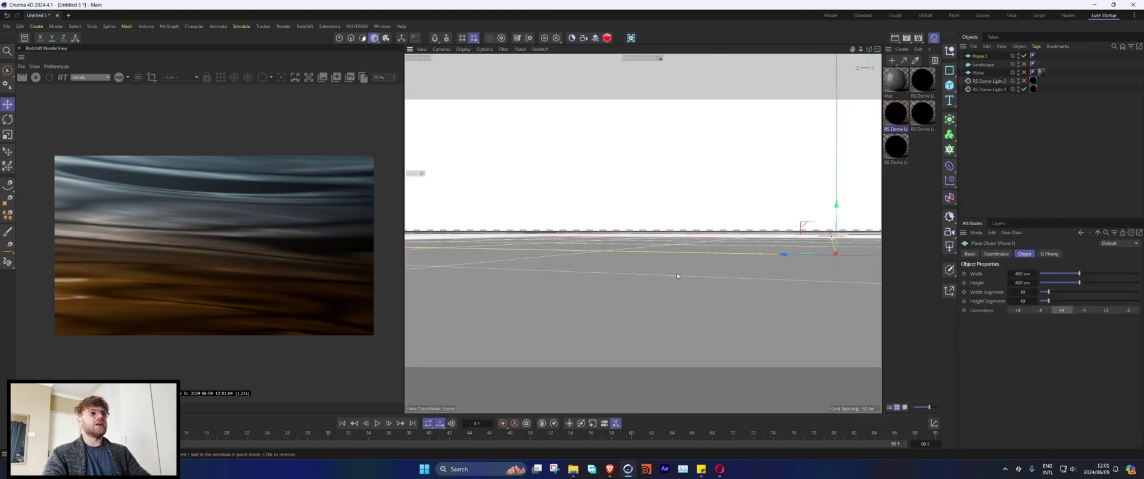
pyautogui.scroll(-3, 667, 276)
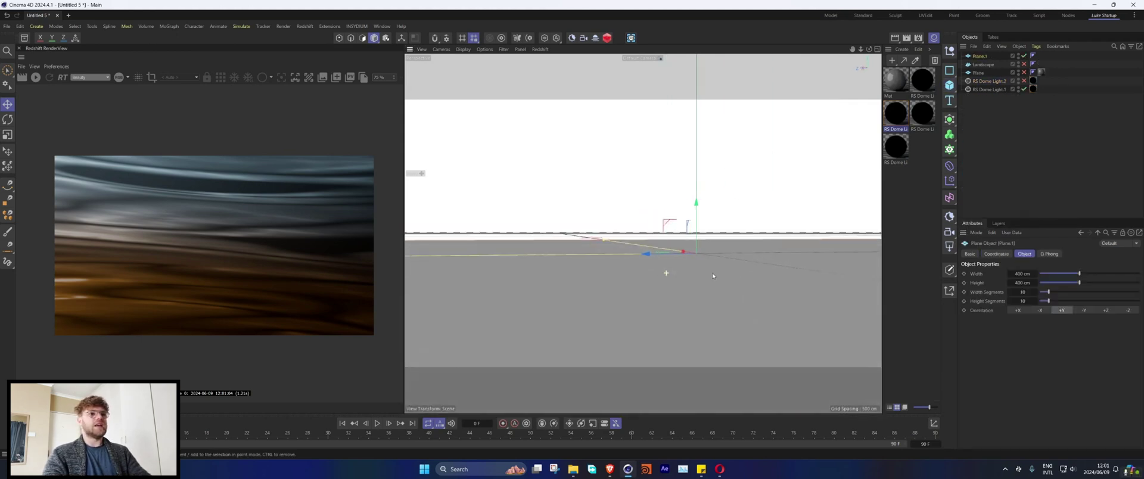
pyautogui.moveTo(977, 61); pyautogui.dragTo(977, 58)
# - Set the base color of the Mat material to pure white in the node editor and close the editor
pyautogui.doubleClick(907, 89)
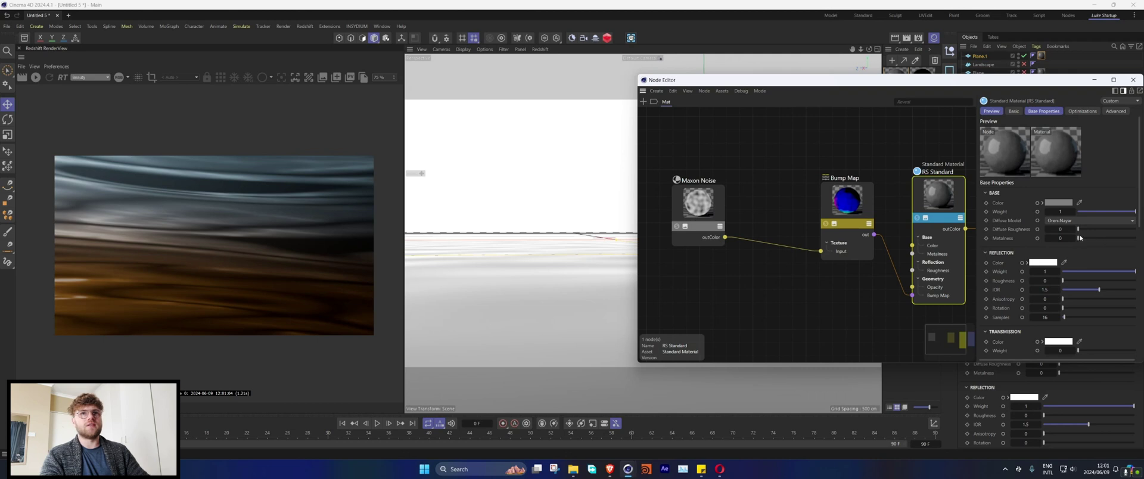
pyautogui.click(1056, 204)
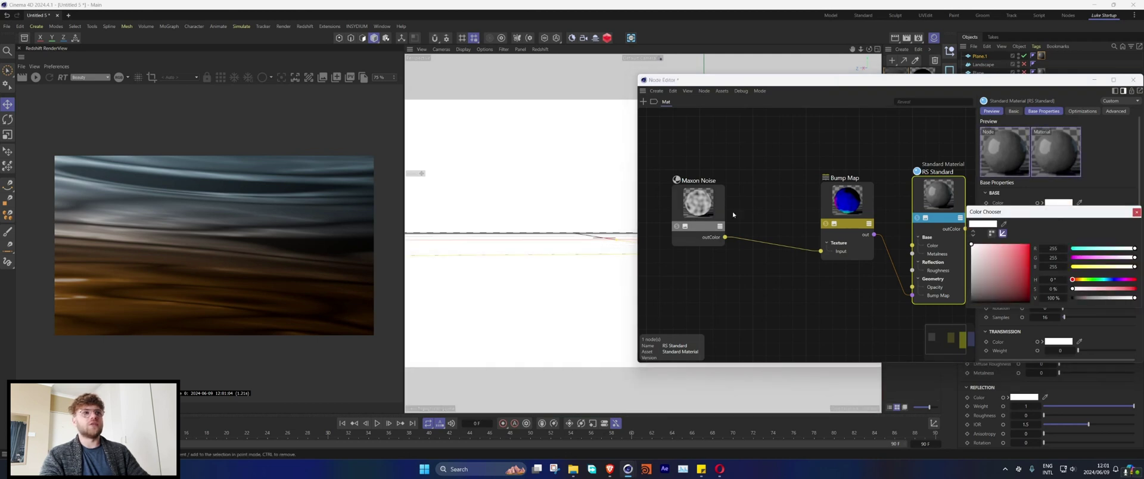
pyautogui.click(1136, 212)
pyautogui.click(1133, 80)
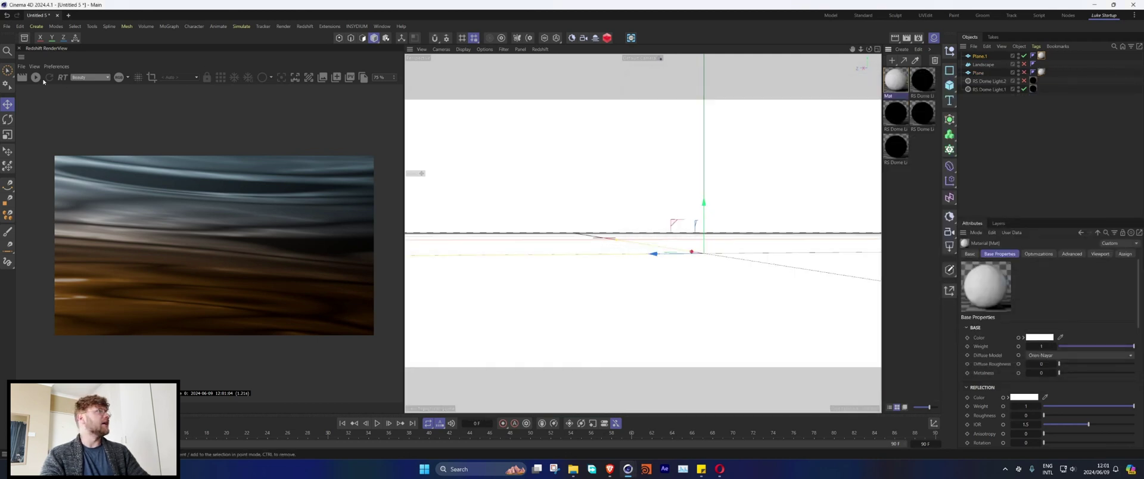
# - Start the live render and orbit the camera to check the sky over the ground plane
pyautogui.click(36, 78)
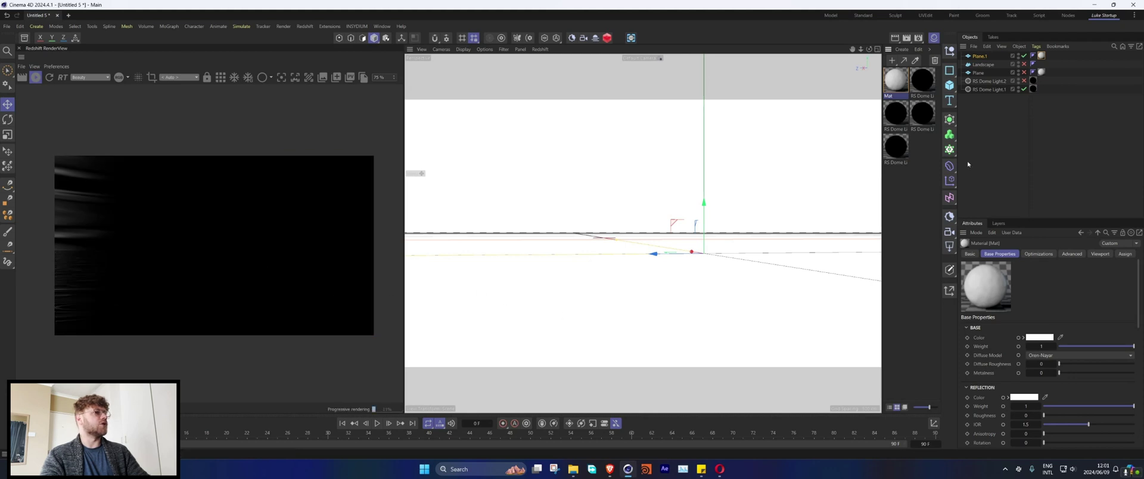
pyautogui.click(989, 89)
pyautogui.click(1017, 337)
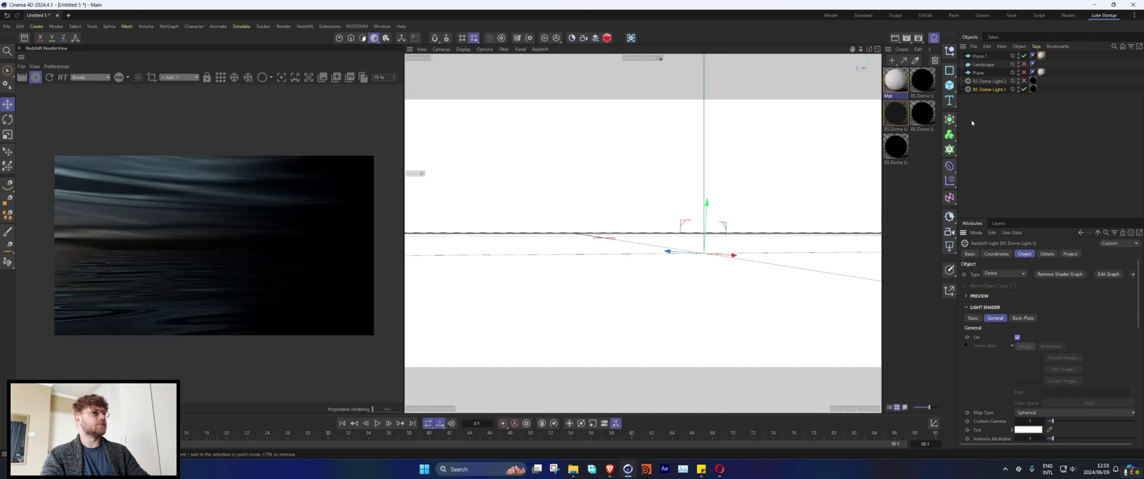
pyautogui.keyDown('alt'); pyautogui.moveTo(776, 273); pyautogui.dragTo(739, 265); pyautogui.keyUp('alt')
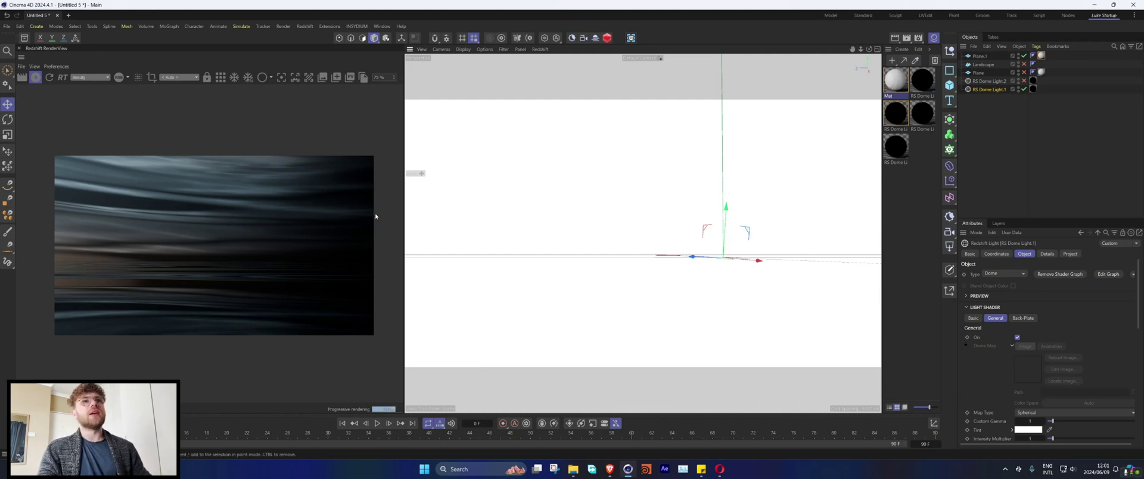
# - Add another Redshift dome light and open its material's shader graph beside the render view
pyautogui.click(304, 26)
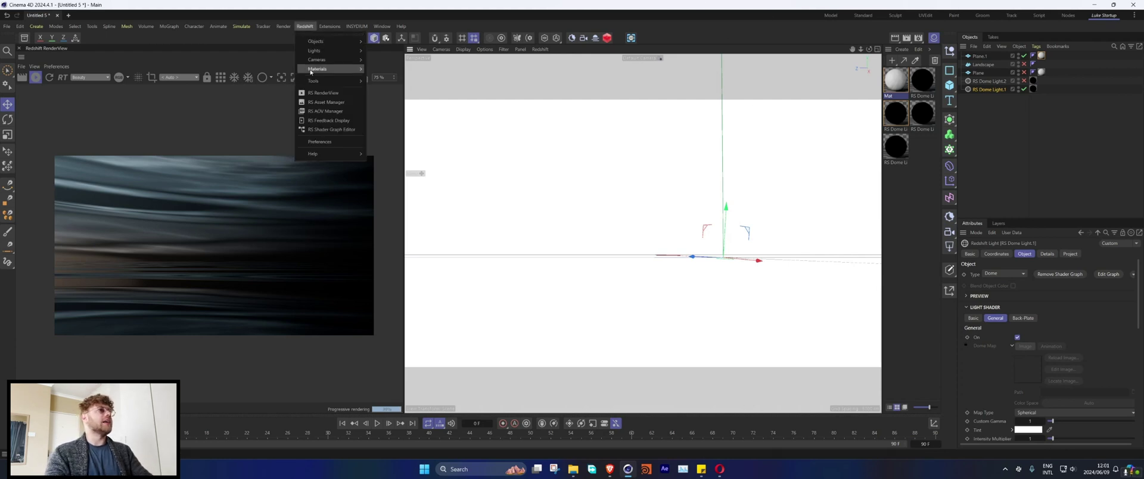
pyautogui.moveTo(349, 54)
pyautogui.click(381, 93)
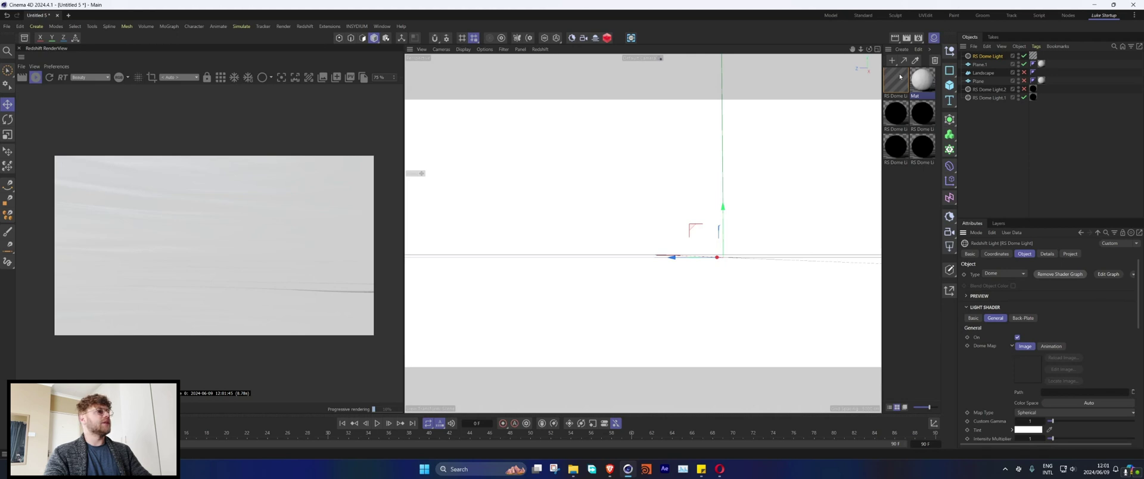
pyautogui.click(900, 78)
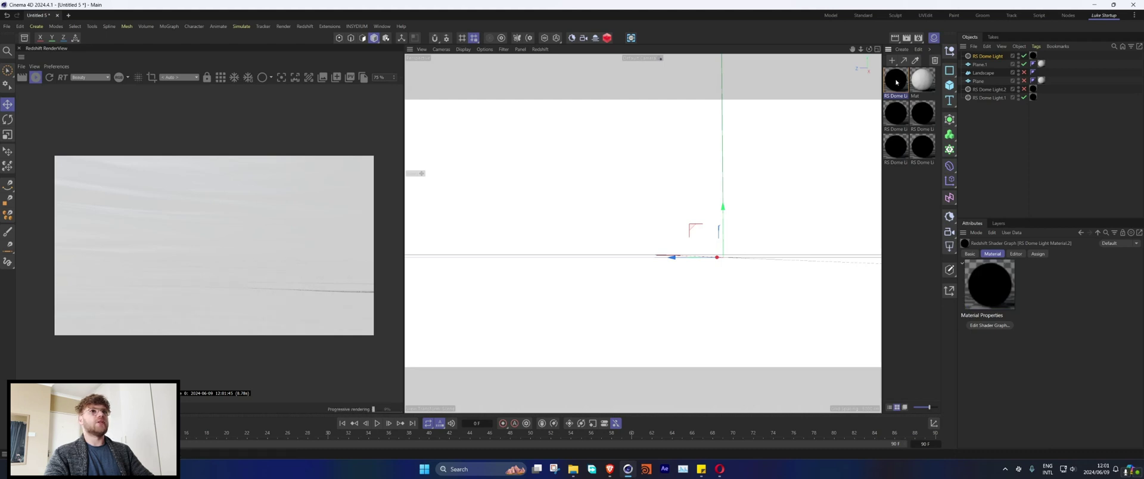
pyautogui.doubleClick(895, 84)
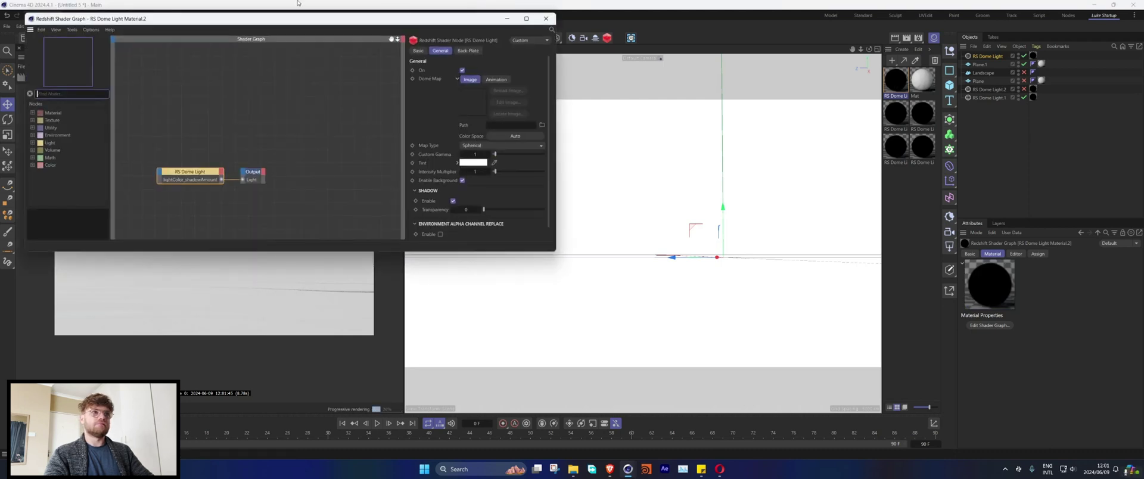
pyautogui.moveTo(179, 18); pyautogui.dragTo(660, 82)
# - Add a C4D Shader node and connect its texture to the dome light's General Dome Map input
pyautogui.write('c4d')
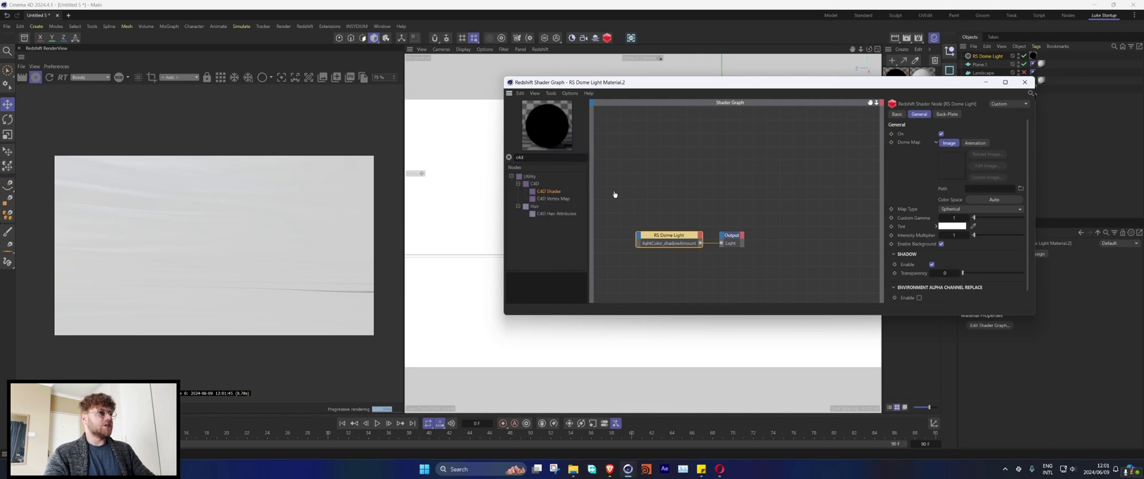
pyautogui.moveTo(549, 191); pyautogui.dragTo(614, 194)
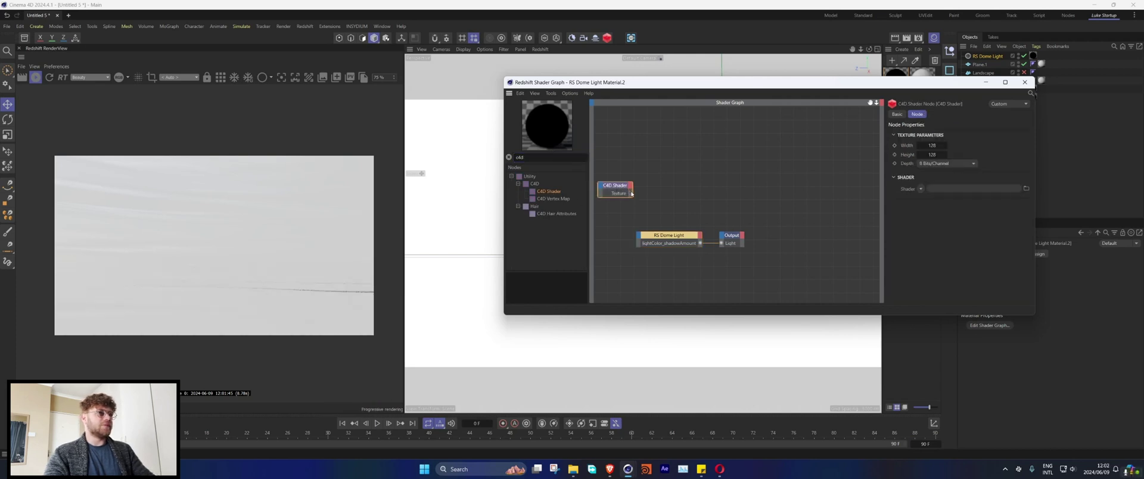
pyautogui.moveTo(635, 234); pyautogui.dragTo(638, 235)
pyautogui.click(702, 251)
# - Set the C4D Shader's width and height to 1024 and load a Gradient shader into it
pyautogui.doubleClick(937, 145)
pyautogui.write('1024')
pyautogui.press('Tab')
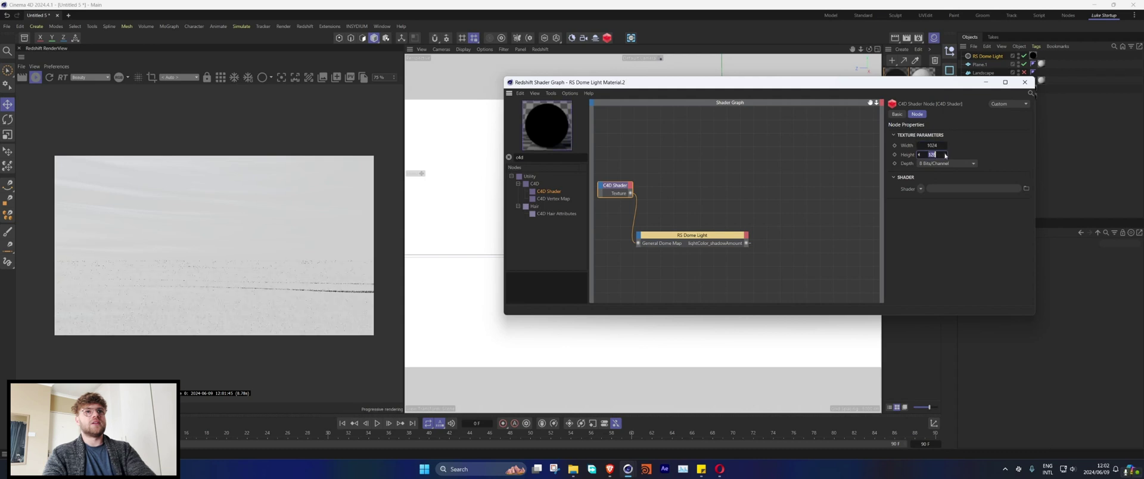
pyautogui.click(920, 189)
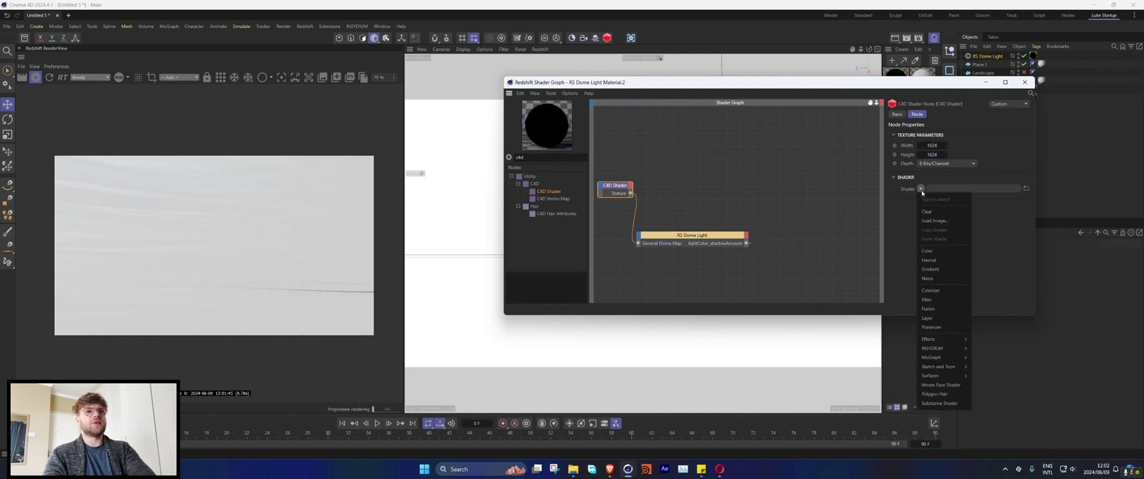
pyautogui.click(929, 269)
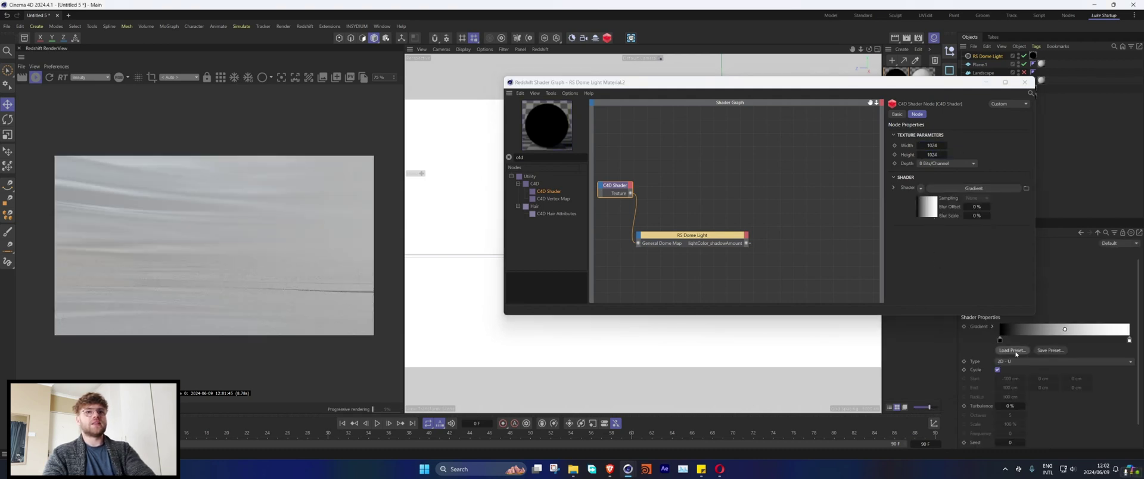
# - Switch the gradient type to 2D - V and recolour its white knot blue with hue 202°, saturation 75% and value 78%
pyautogui.click(1020, 361)
pyautogui.click(1016, 268)
pyautogui.doubleClick(1000, 340)
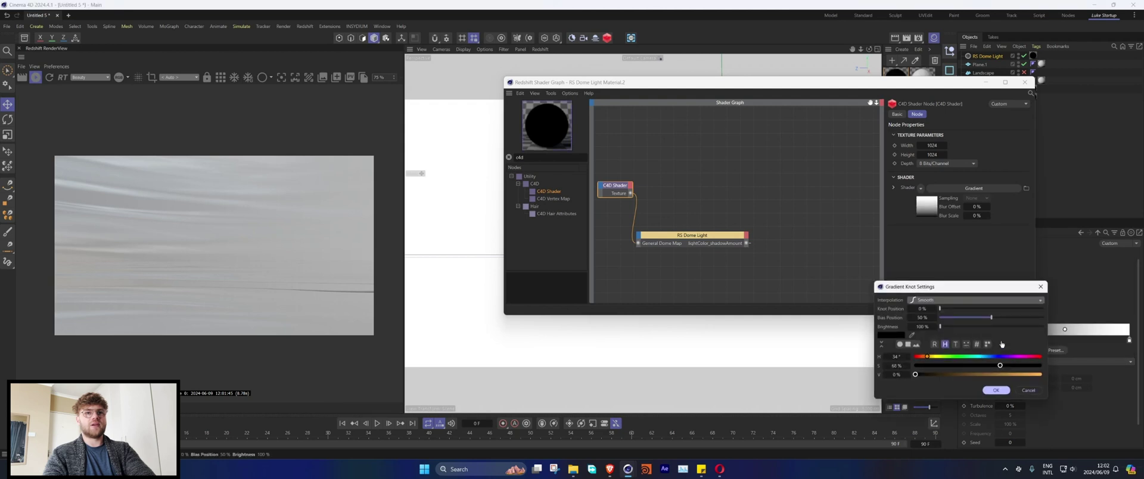
pyautogui.click(1027, 389)
pyautogui.doubleClick(1130, 340)
pyautogui.moveTo(994, 356); pyautogui.dragTo(986, 357)
pyautogui.moveTo(994, 365); pyautogui.dragTo(1002, 369)
pyautogui.click(1015, 374)
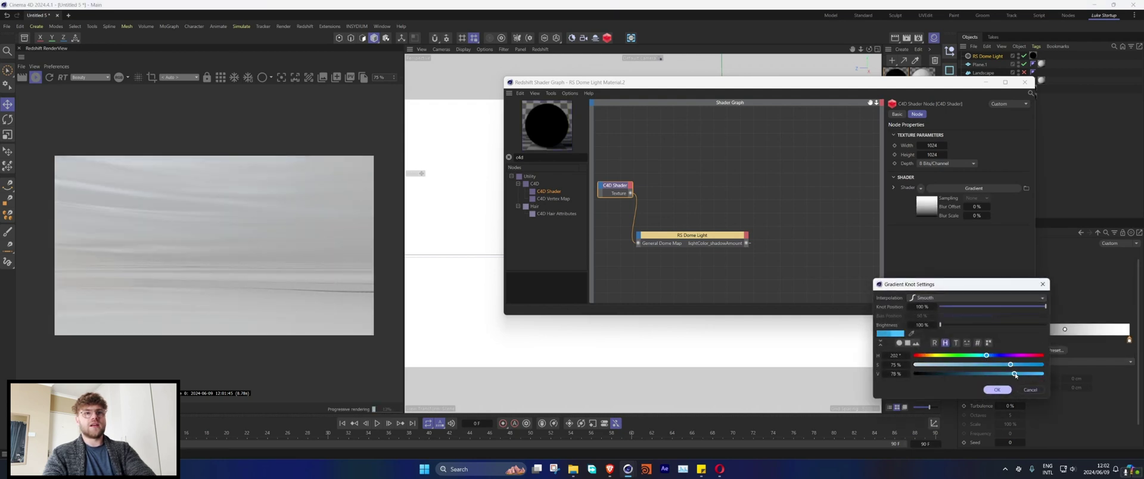
pyautogui.click(998, 389)
# - Place the blue knot at about 35% and the black knot at about 64% of the gradient, and close the shader graph
pyautogui.moveTo(1001, 340); pyautogui.dragTo(1050, 340)
pyautogui.moveTo(1129, 340); pyautogui.dragTo(1099, 340)
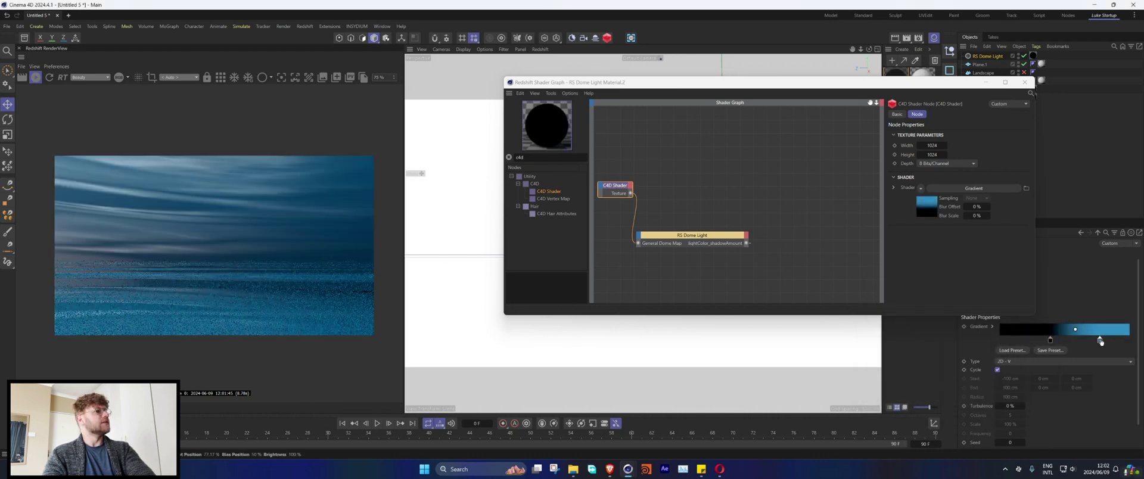
pyautogui.click(1050, 340)
pyautogui.moveTo(1050, 341); pyautogui.dragTo(1059, 341)
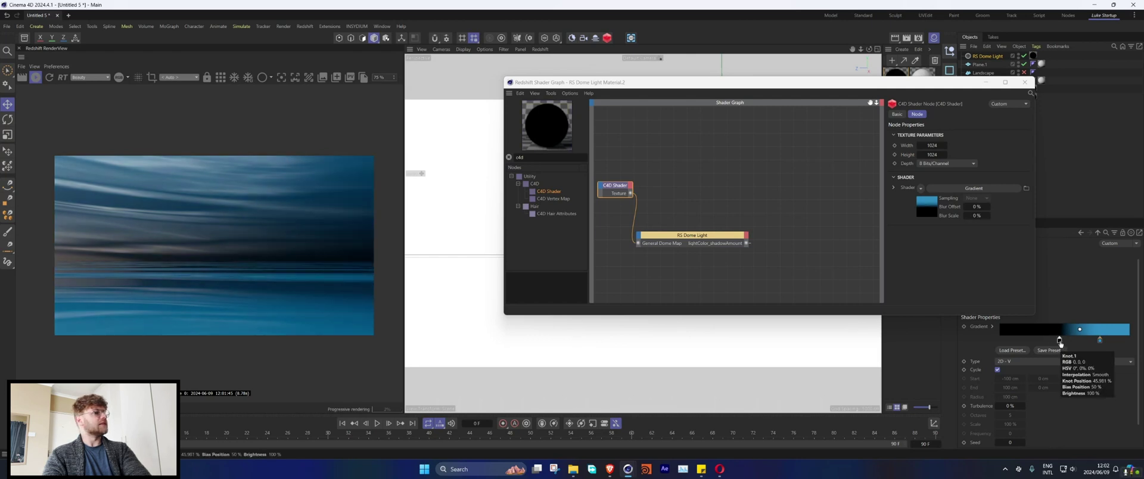
pyautogui.moveTo(1100, 340)
pyautogui.mouseDown()
pyautogui.moveTo(1052, 341)
pyautogui.moveTo(1098, 343)
pyautogui.moveTo(1084, 344)
pyautogui.mouseUp()
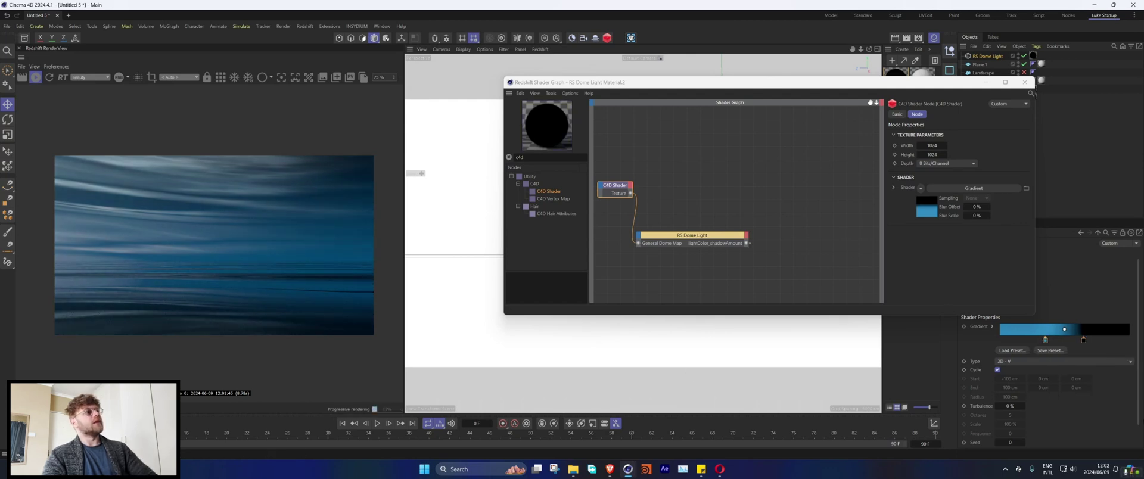
pyautogui.click(1025, 83)
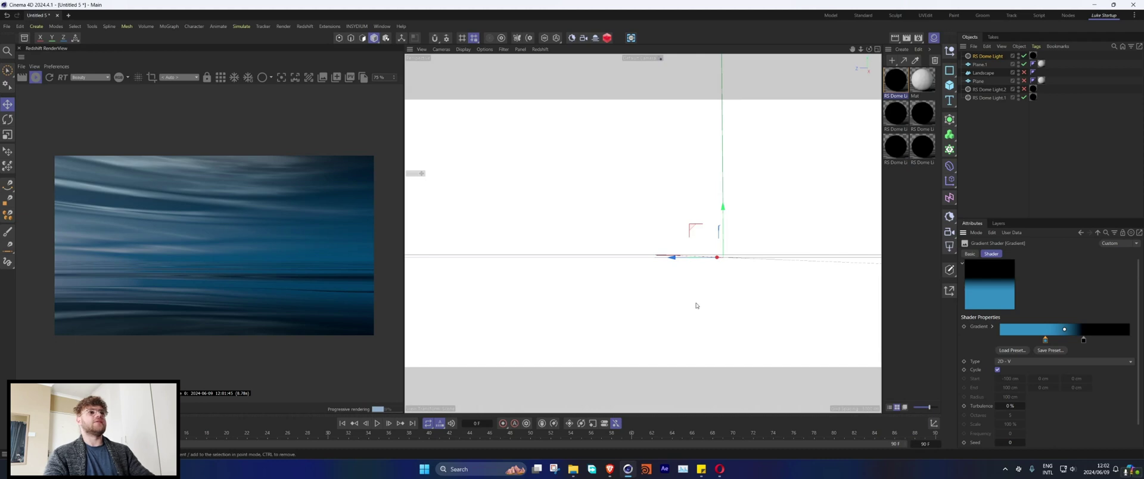
# - Rotate RS Dome Light.1 to a heading of -74° and set its bank to 0°
pyautogui.keyDown('alt'); pyautogui.moveTo(769, 277); pyautogui.dragTo(683, 273); pyautogui.keyUp('alt')
pyautogui.click(988, 97)
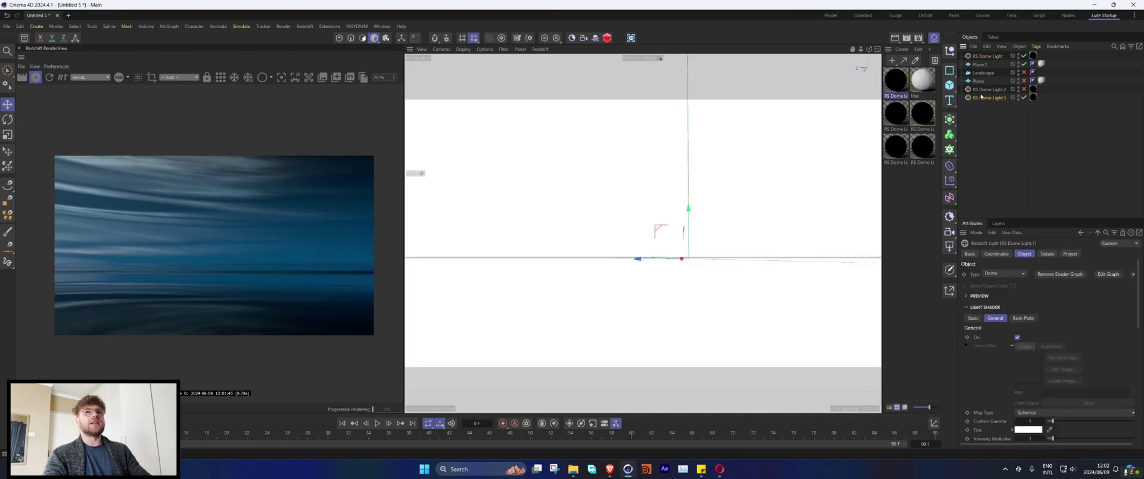
pyautogui.moveTo(1067, 284); pyautogui.dragTo(1059, 302)
pyautogui.write('0')
pyautogui.press('Return')
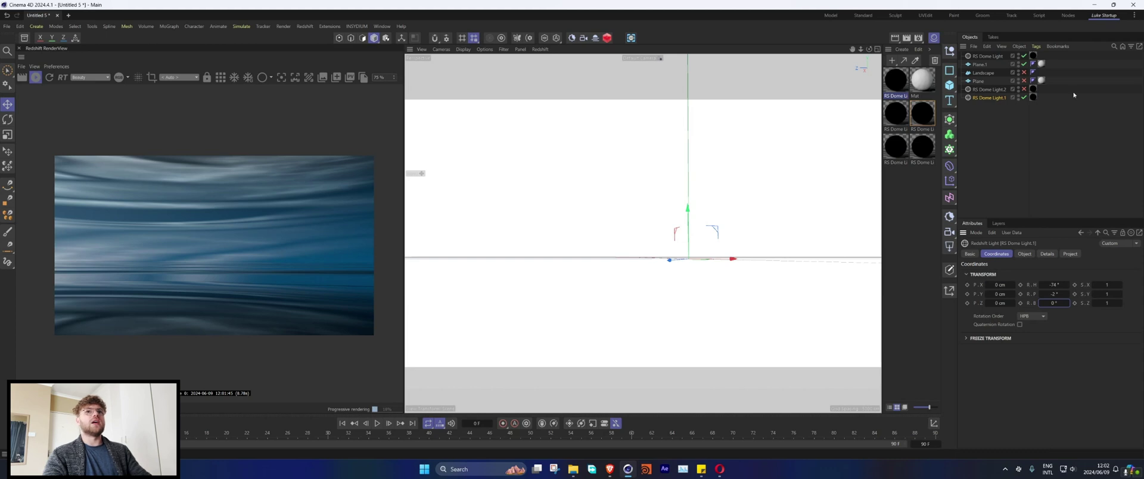
# - Change the noise layer in RS Dome Light.1's texture to Blistered Turbulence and render the sky
pyautogui.doubleClick(921, 114)
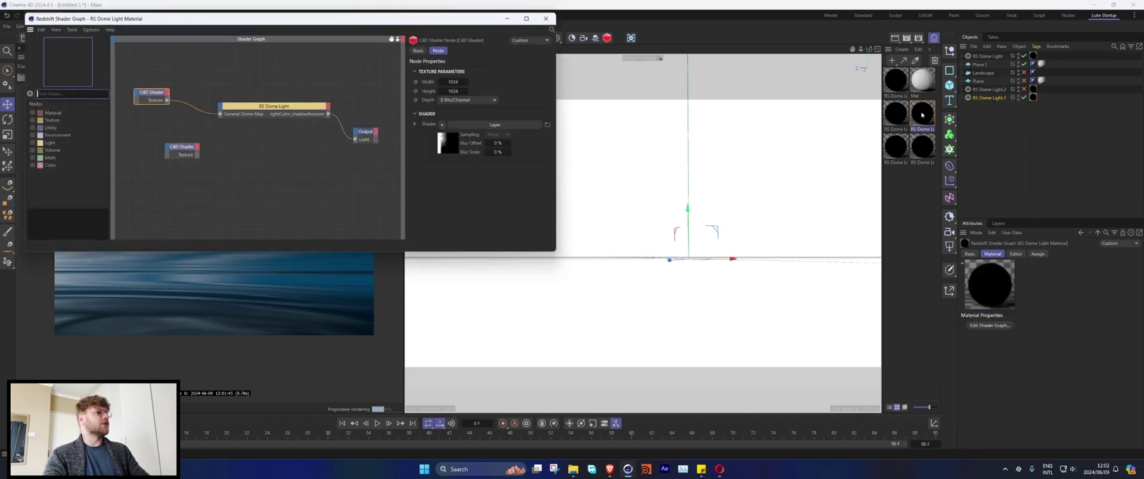
pyautogui.click(444, 144)
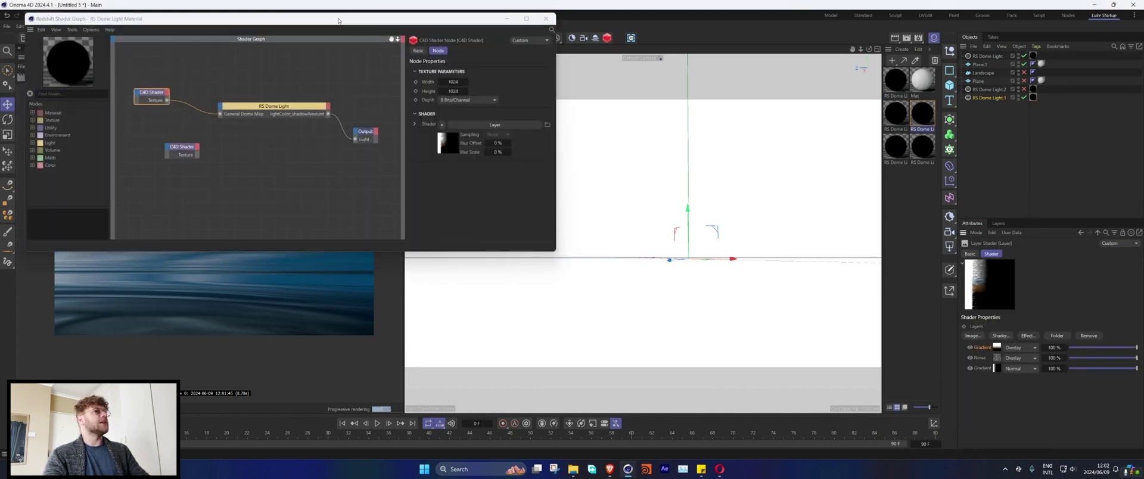
pyautogui.moveTo(337, 20); pyautogui.dragTo(695, 61)
pyautogui.click(995, 358)
pyautogui.click(1049, 352)
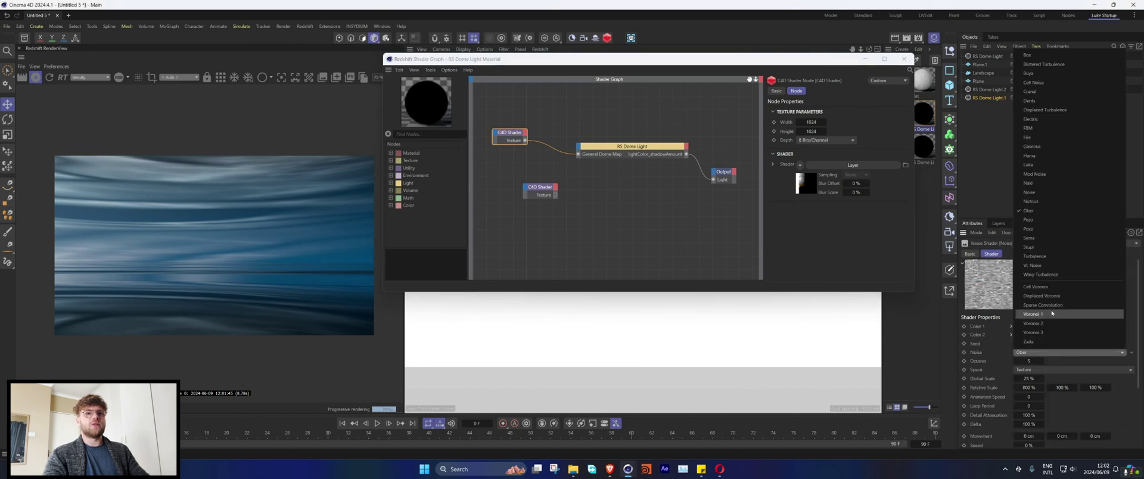
pyautogui.click(1044, 63)
pyautogui.click(23, 79)
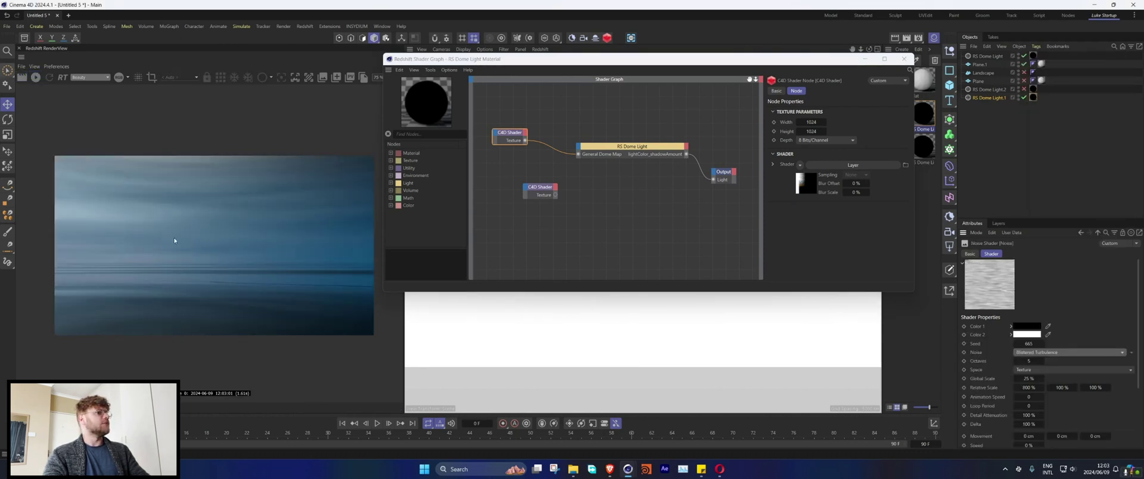
# - Change the noise type to FBM, render the sky again, and put the shader graph away
pyautogui.click(1085, 353)
pyautogui.click(1039, 128)
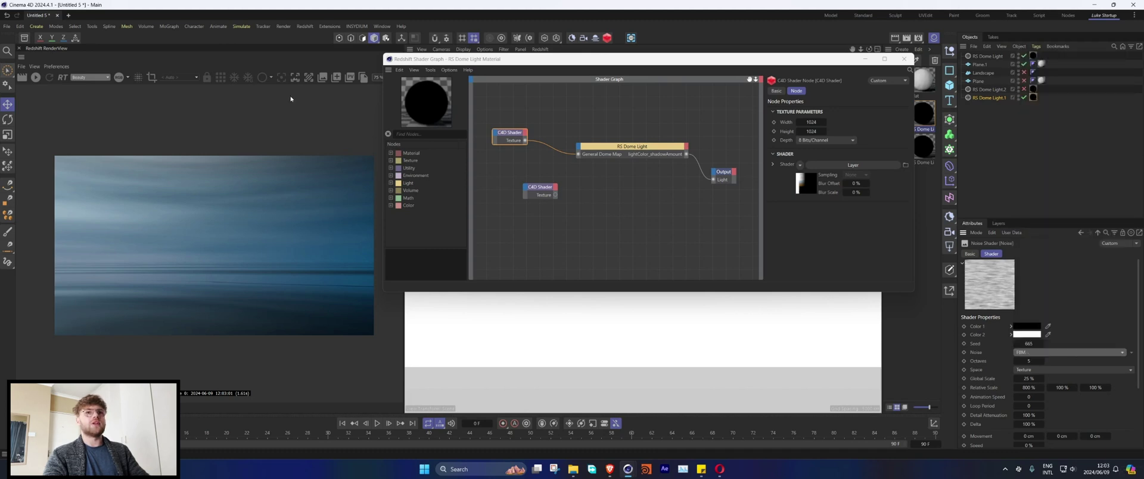
pyautogui.click(23, 78)
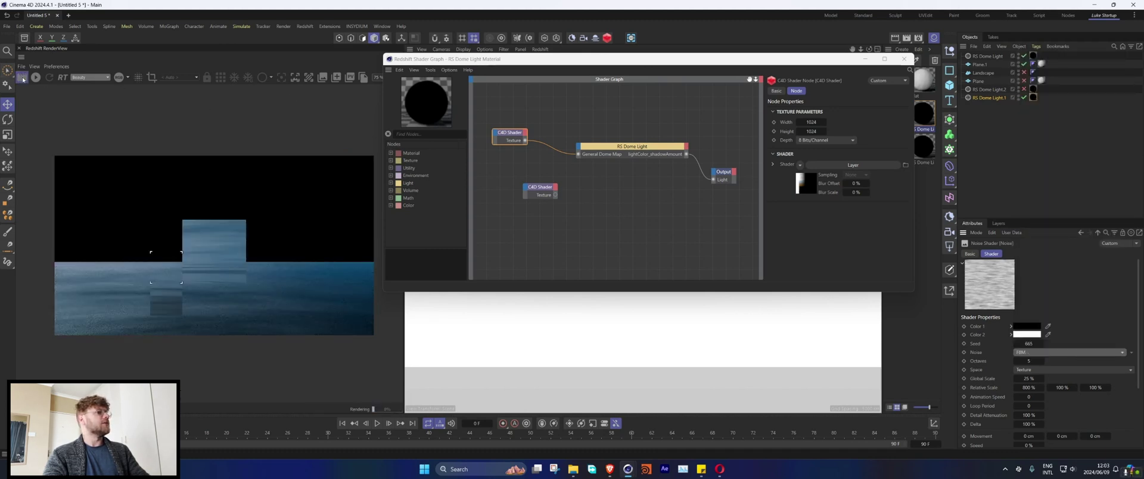
pyautogui.click(864, 61)
# - Try different headings for RS Dome Light.1, rendering each one, and settle on -44°
pyautogui.moveTo(1053, 285); pyautogui.dragTo(1062, 285)
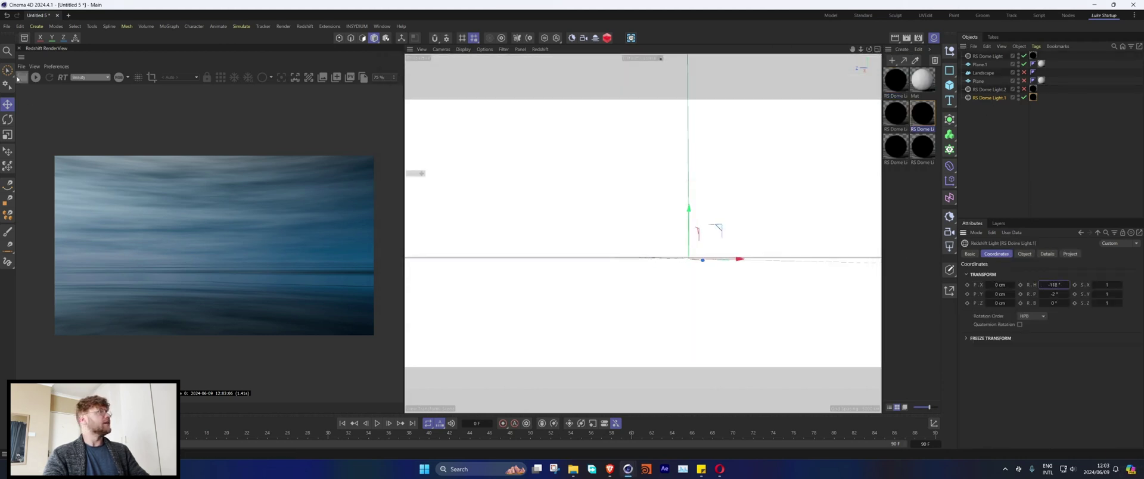
pyautogui.click(22, 77)
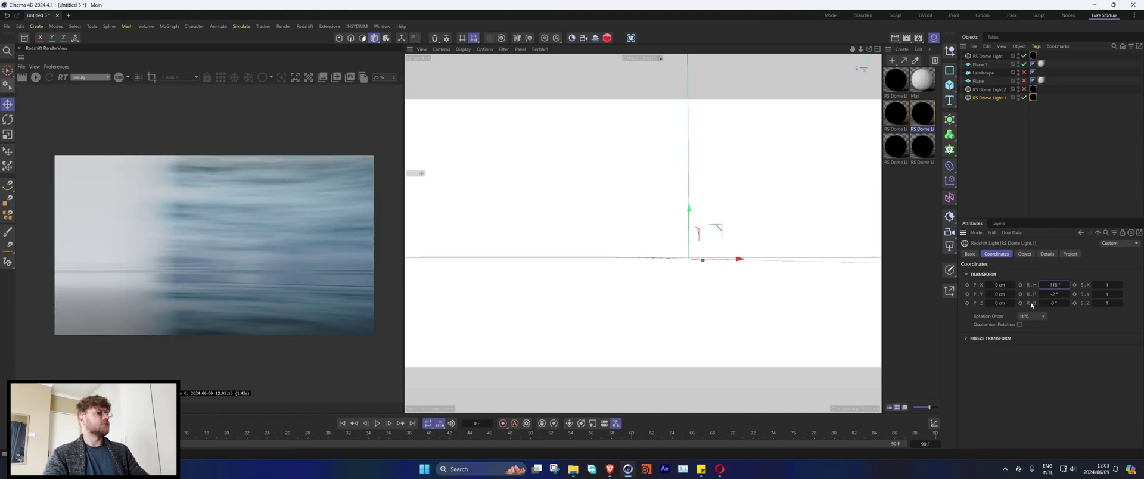
pyautogui.moveTo(1059, 284); pyautogui.dragTo(1045, 285)
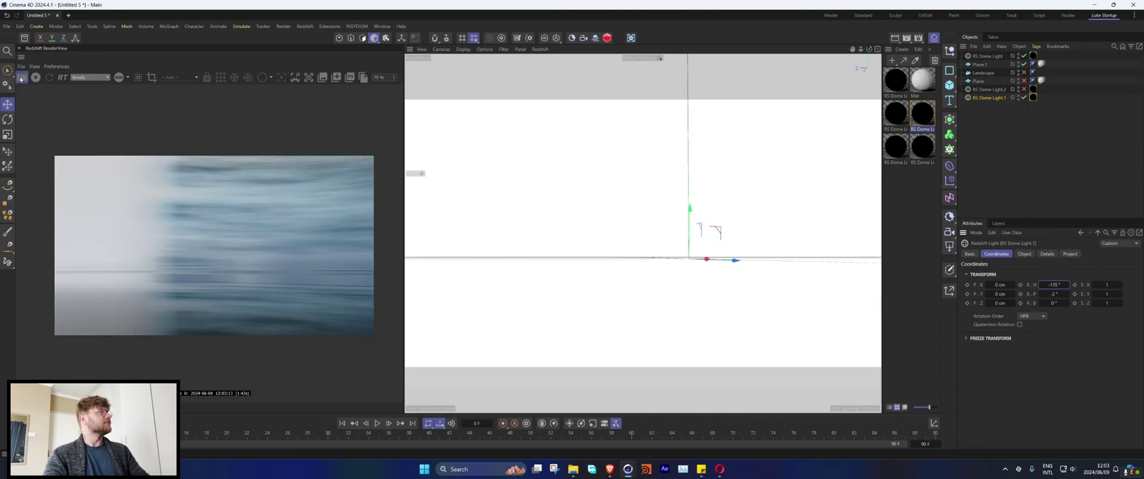
pyautogui.click(22, 78)
pyautogui.moveTo(1056, 285); pyautogui.dragTo(1112, 285)
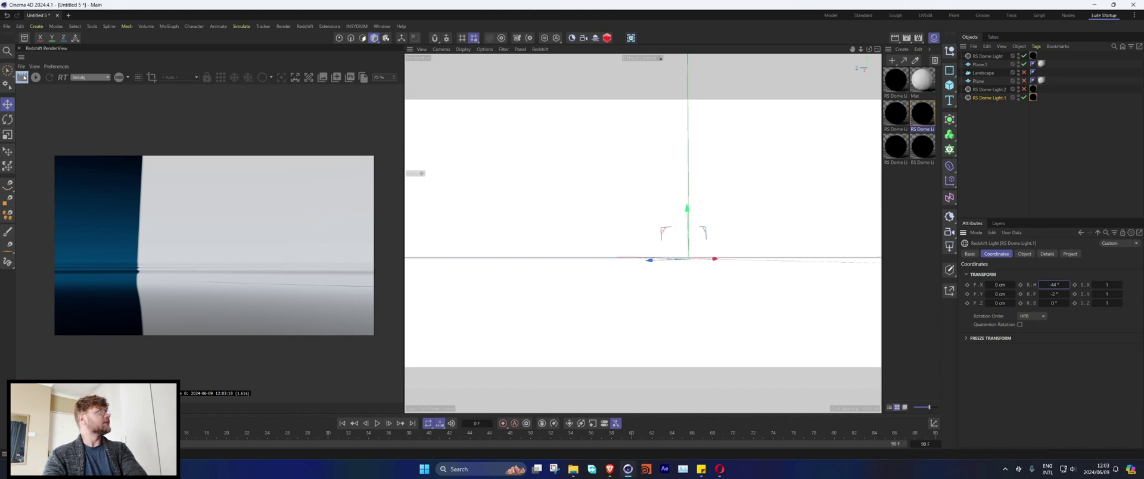
pyautogui.click(21, 77)
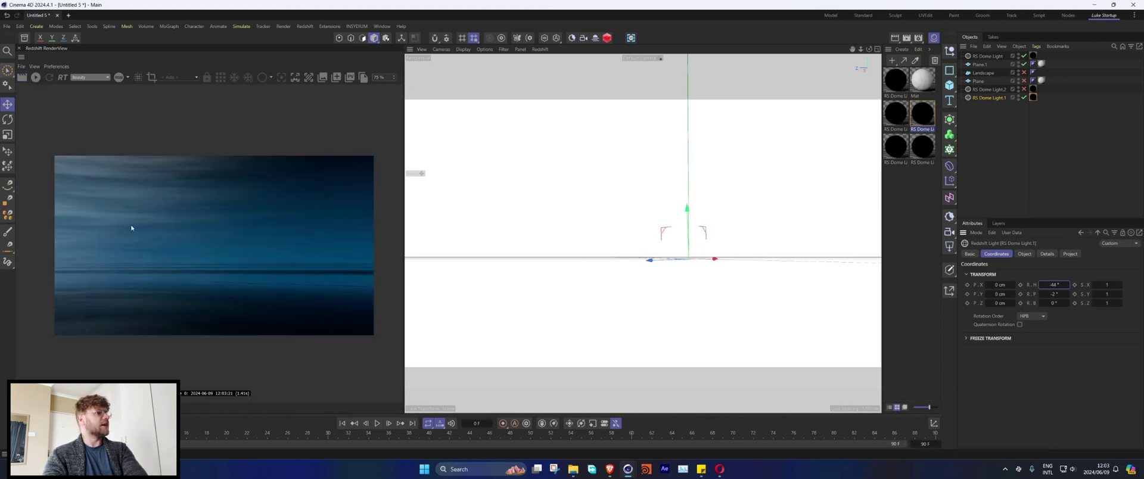
# - Reopen RS Dome Light.1's layered texture, set its noise layer to Cell Voronoi, and render the sky
pyautogui.doubleClick(921, 122)
pyautogui.click(797, 188)
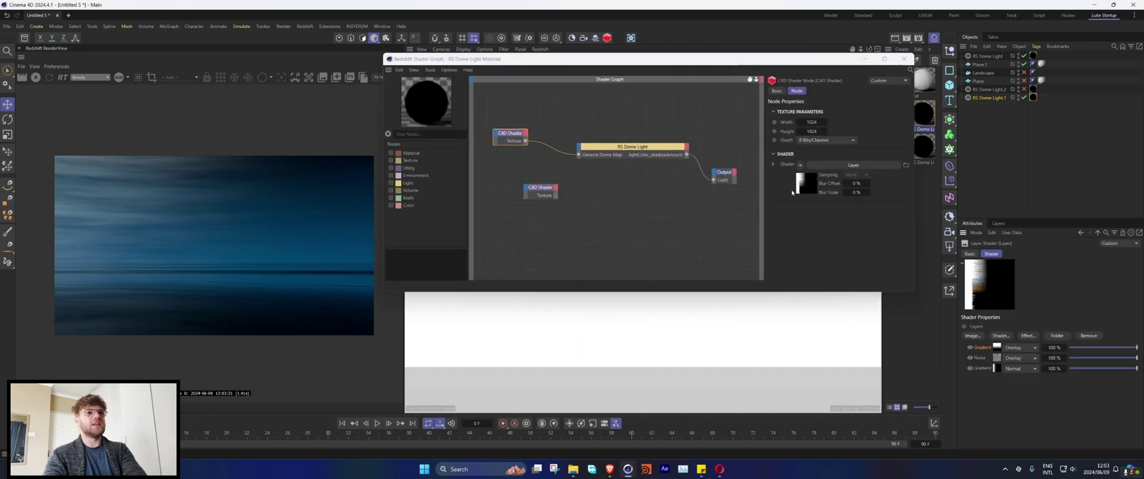
pyautogui.click(997, 358)
pyautogui.click(1069, 352)
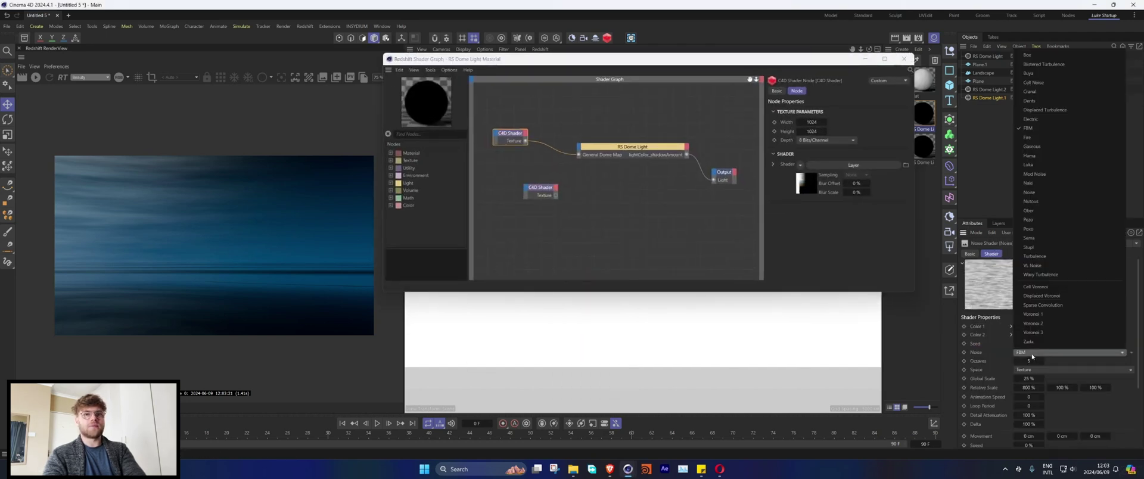
pyautogui.click(1038, 291)
pyautogui.click(22, 77)
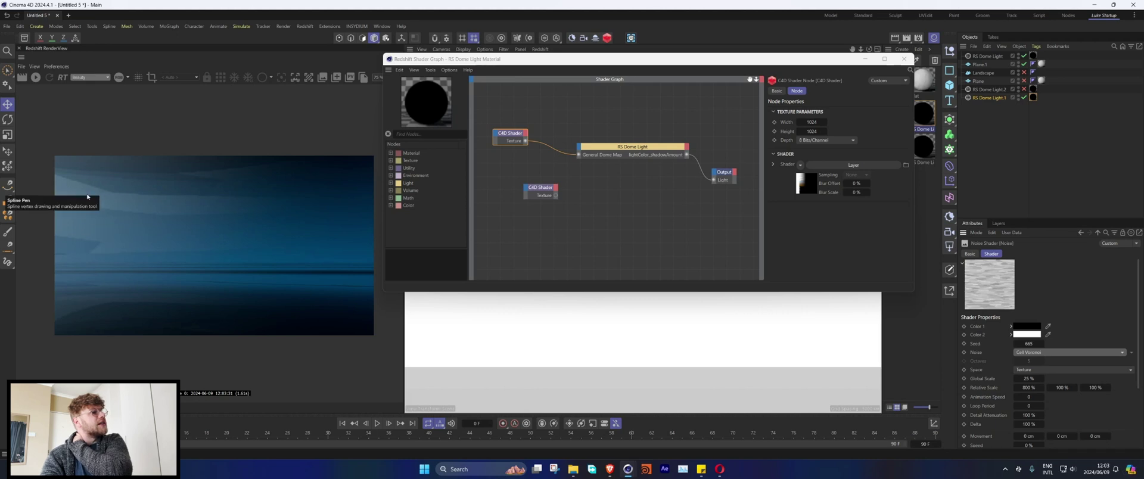
pyautogui.scroll(-3, 1003, 301)
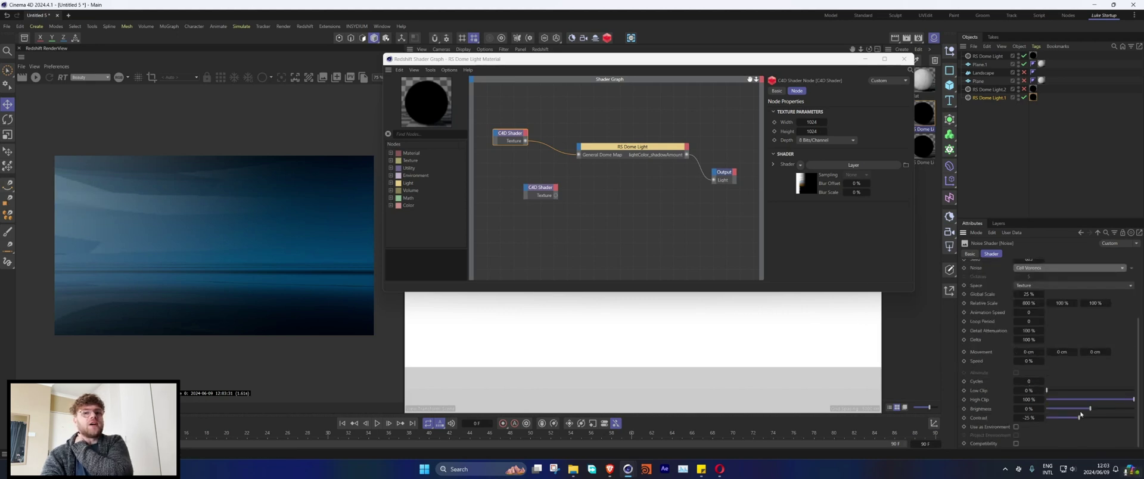
# - Clip the noise to 21% low and 87% high, render it as Displaced Turbulence, and change the noise type to Ober
pyautogui.moveTo(1127, 402); pyautogui.dragTo(1122, 400)
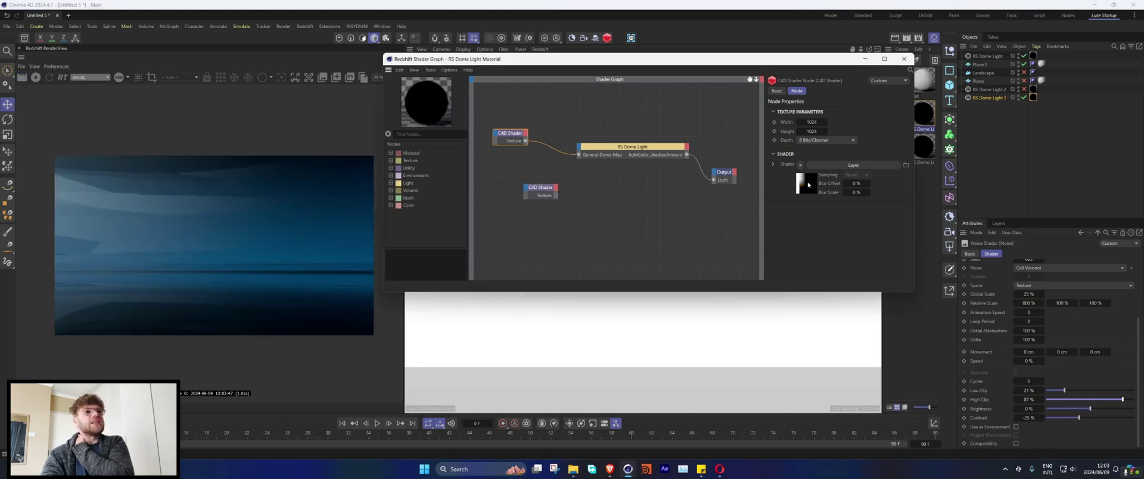
pyautogui.scroll(3, 1031, 352)
pyautogui.click(1031, 352)
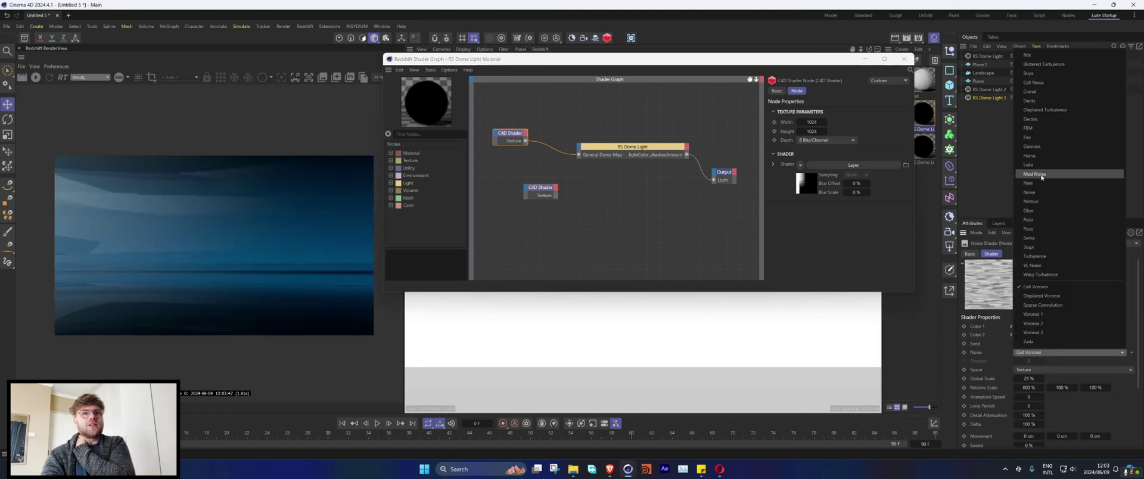
pyautogui.click(1037, 112)
pyautogui.click(21, 78)
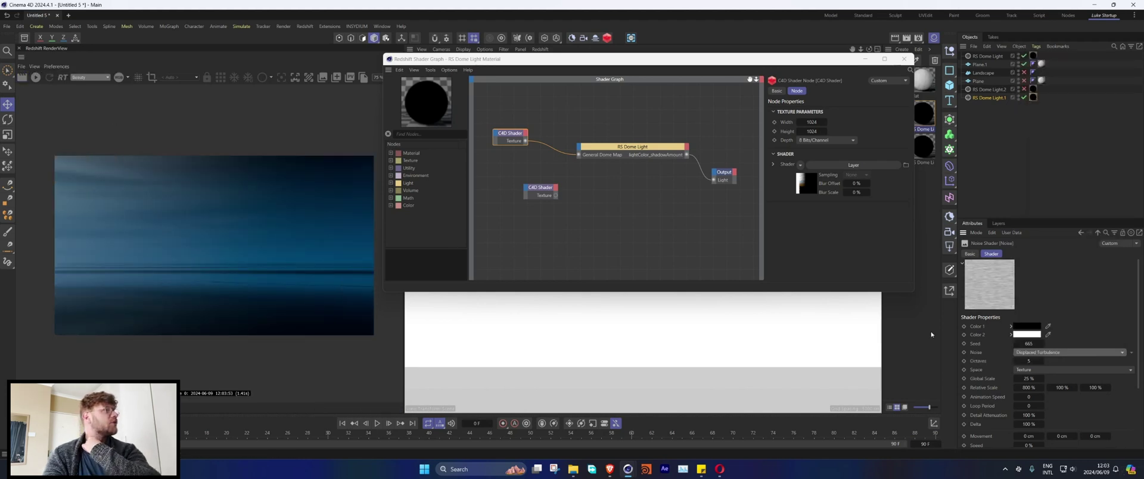
pyautogui.click(1035, 352)
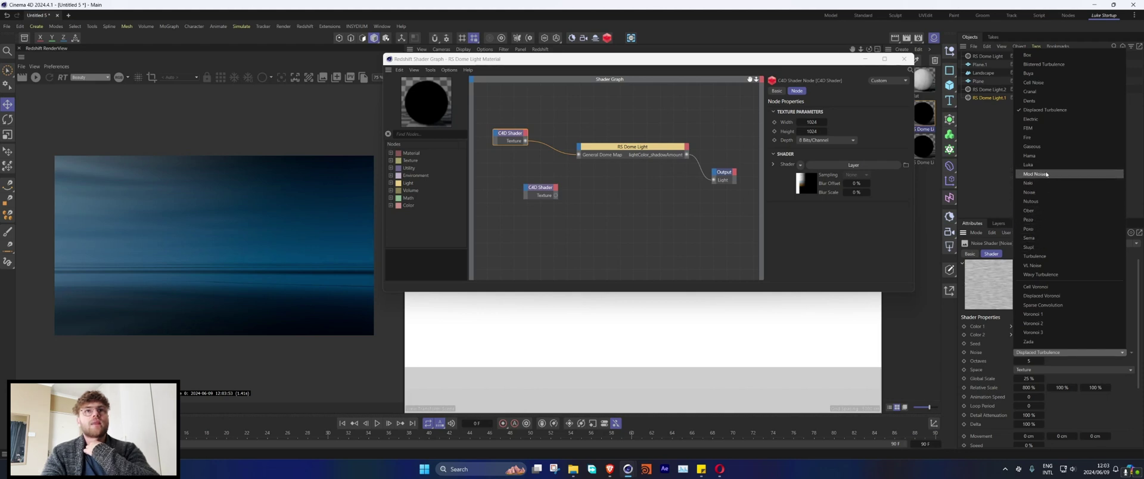
pyautogui.click(1037, 211)
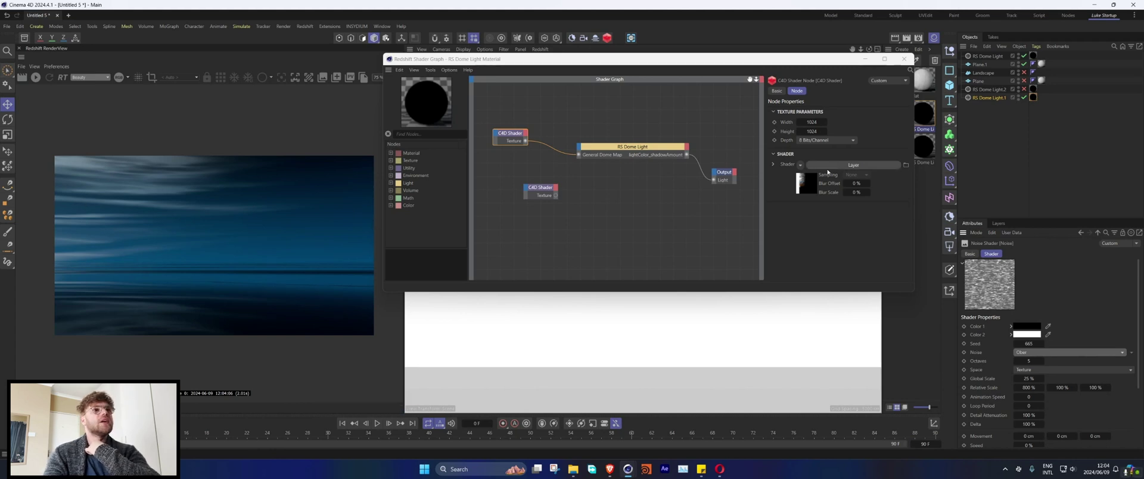
# - Add a second noise layer beneath the top gradient in the layered texture, blend it with Overlay, and render the sky
pyautogui.click(811, 187)
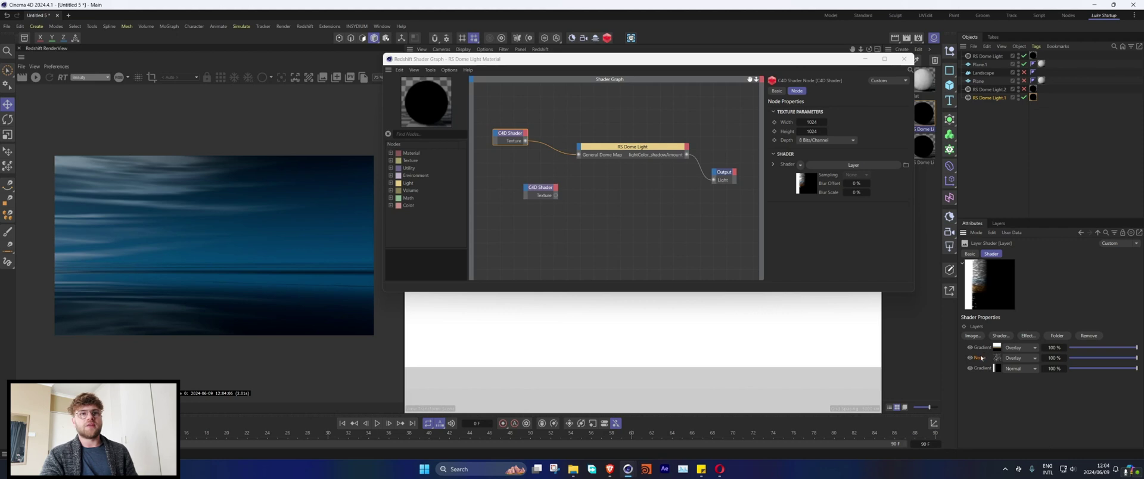
pyautogui.click(990, 339)
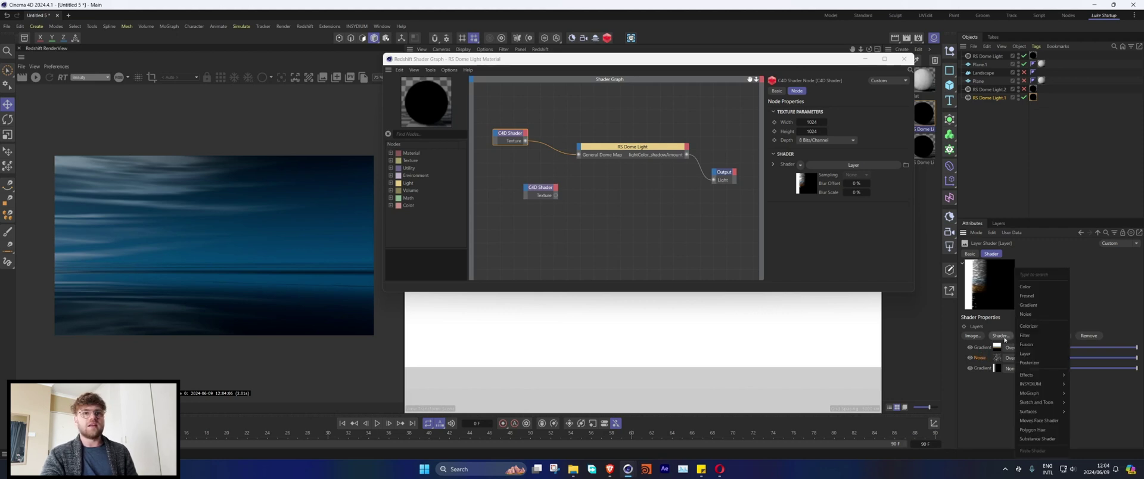
pyautogui.click(1027, 315)
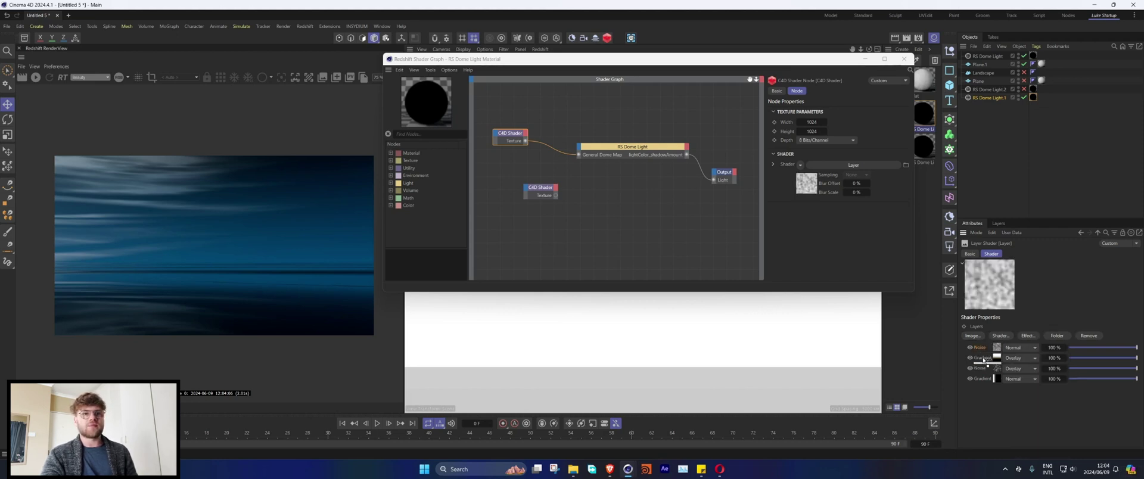
pyautogui.moveTo(983, 360); pyautogui.dragTo(981, 346)
pyautogui.click(1020, 357)
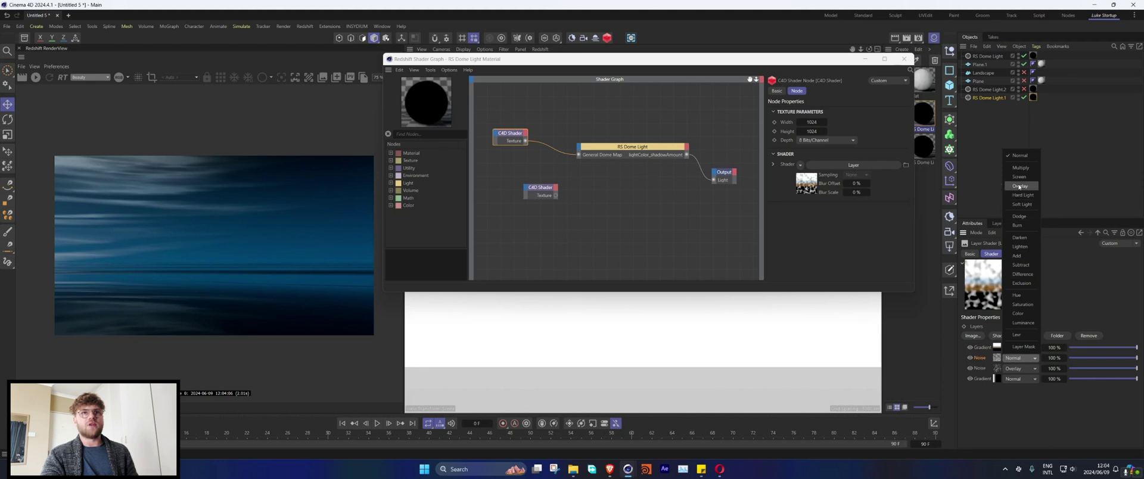
pyautogui.click(1018, 186)
pyautogui.click(23, 78)
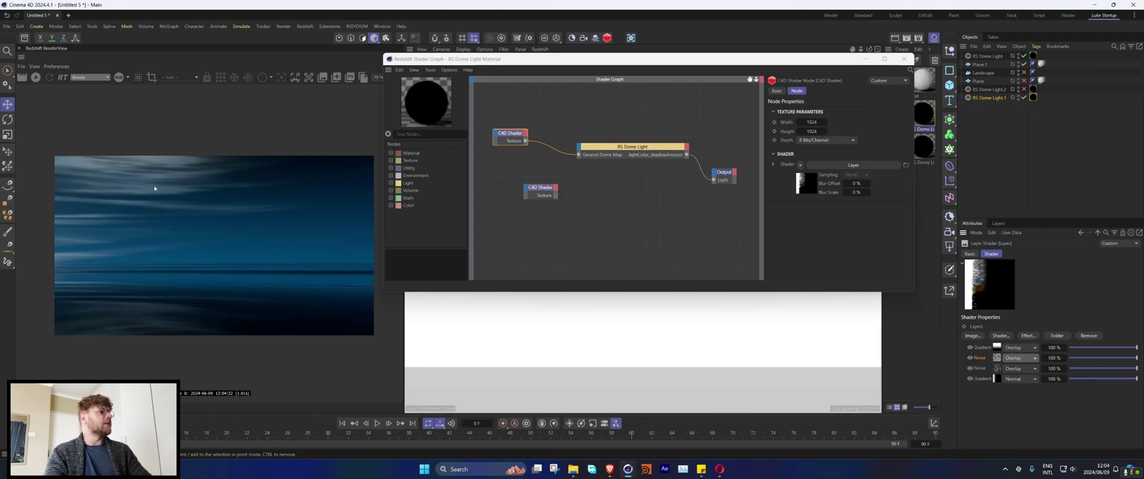
# - Set the Ober noise's low clip to 32% and high clip to 65%, and render the sky
pyautogui.click(997, 369)
pyautogui.scroll(-5, 1065, 408)
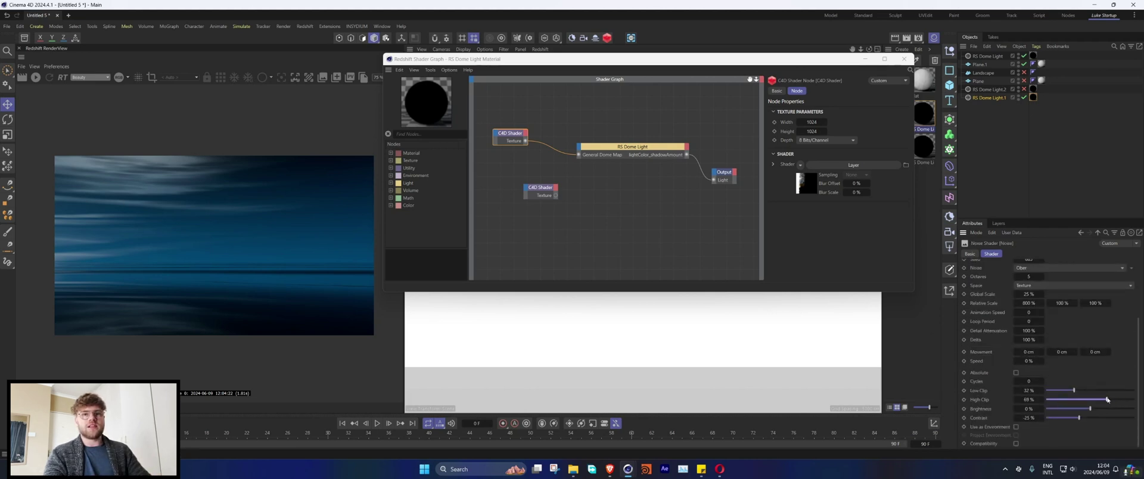
pyautogui.click(24, 80)
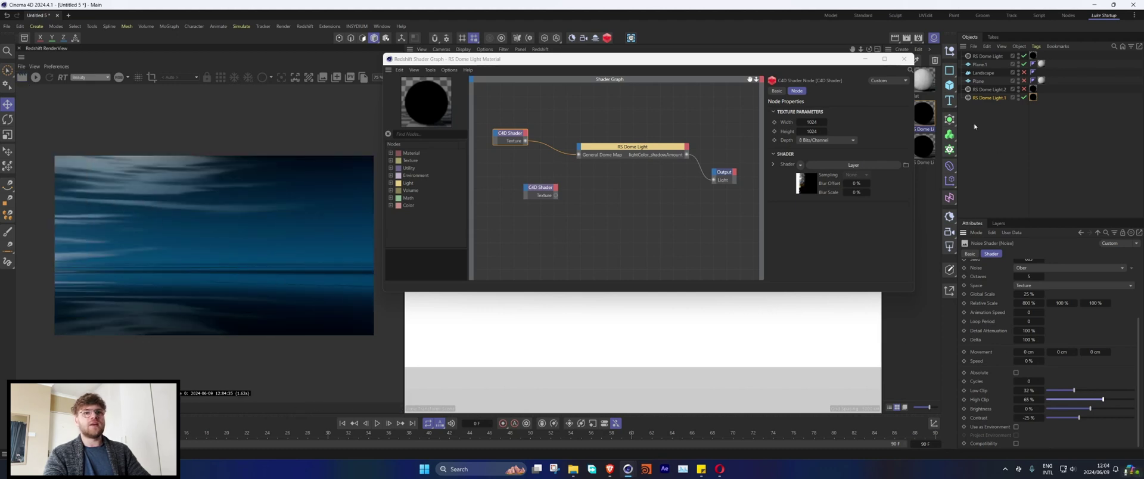
# - Open the second noise layer, set its global scale to 250%, and render the sky
pyautogui.click(1097, 233)
pyautogui.click(996, 357)
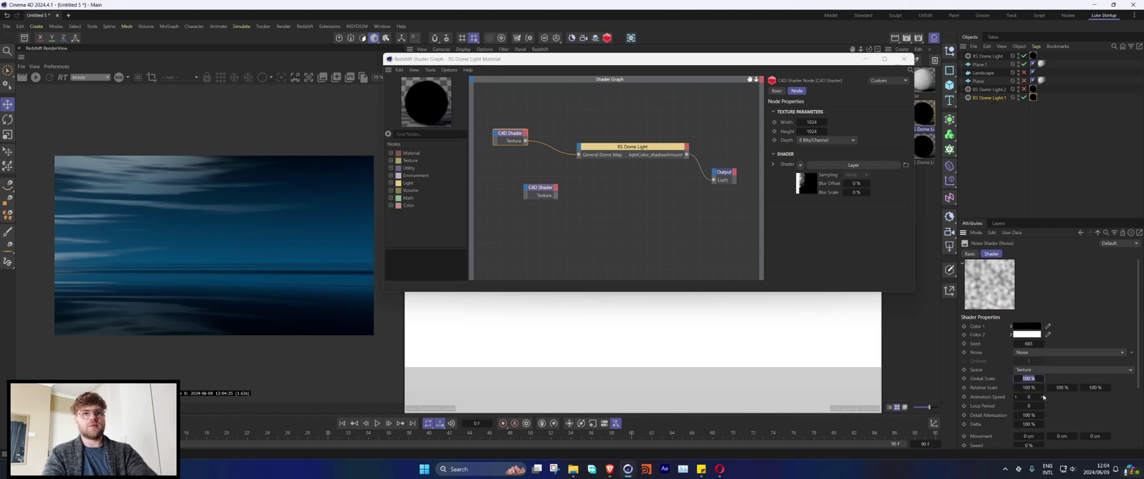
pyautogui.write('250')
pyautogui.press('Return')
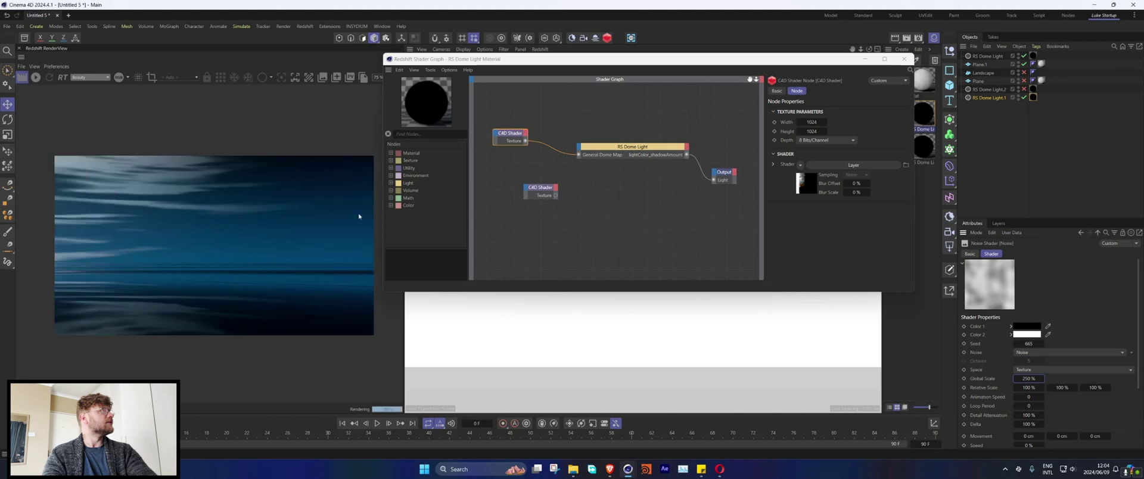
# - Tighten the second noise's clipping with a 30% low clip, change its seed to 712, and render the sky
pyautogui.scroll(-3, 1050, 417)
pyautogui.moveTo(1046, 390); pyautogui.dragTo(1119, 400)
pyautogui.scroll(2, 1040, 281)
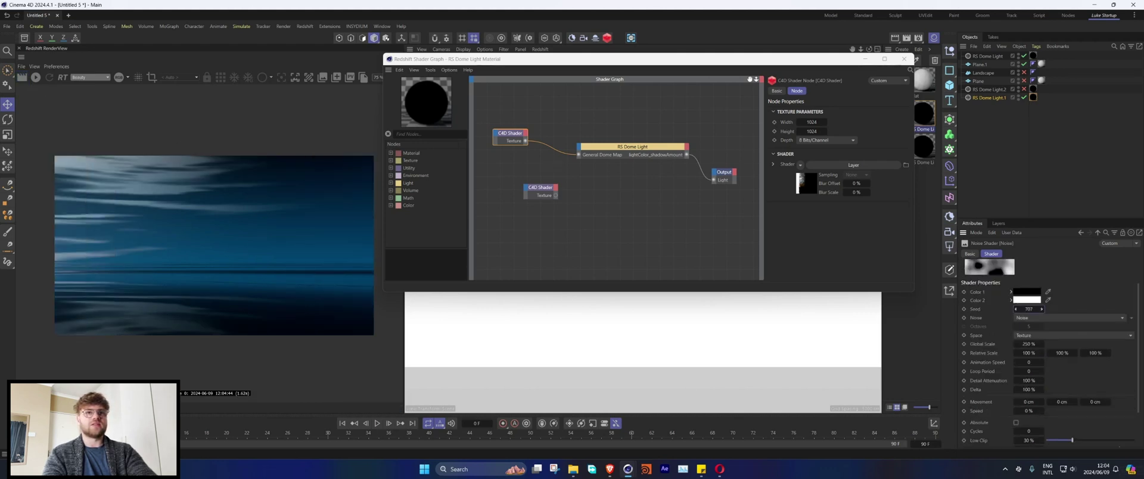
pyautogui.click(21, 78)
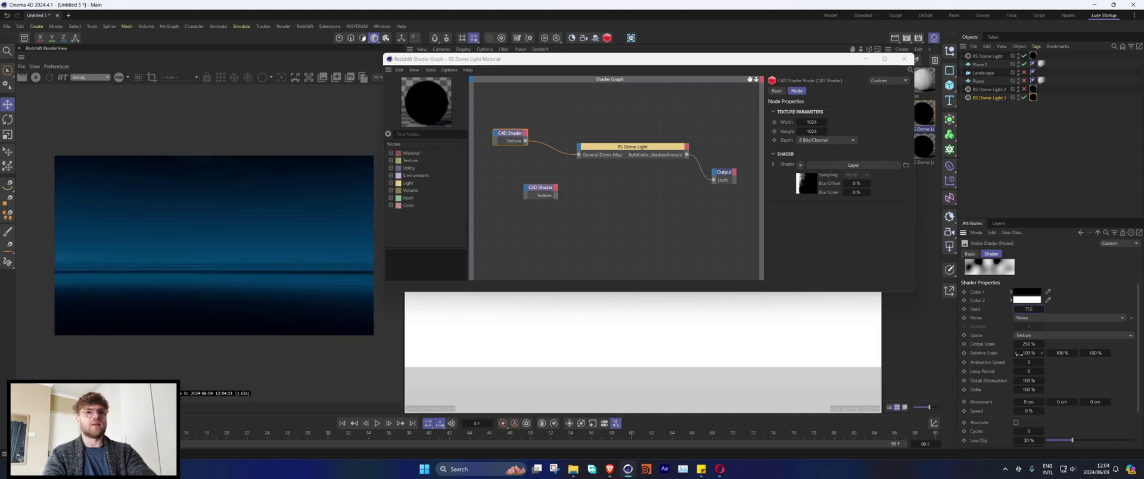
# - Reopen the second noise layer from the layered texture and set its global scale to 50%
pyautogui.click(797, 185)
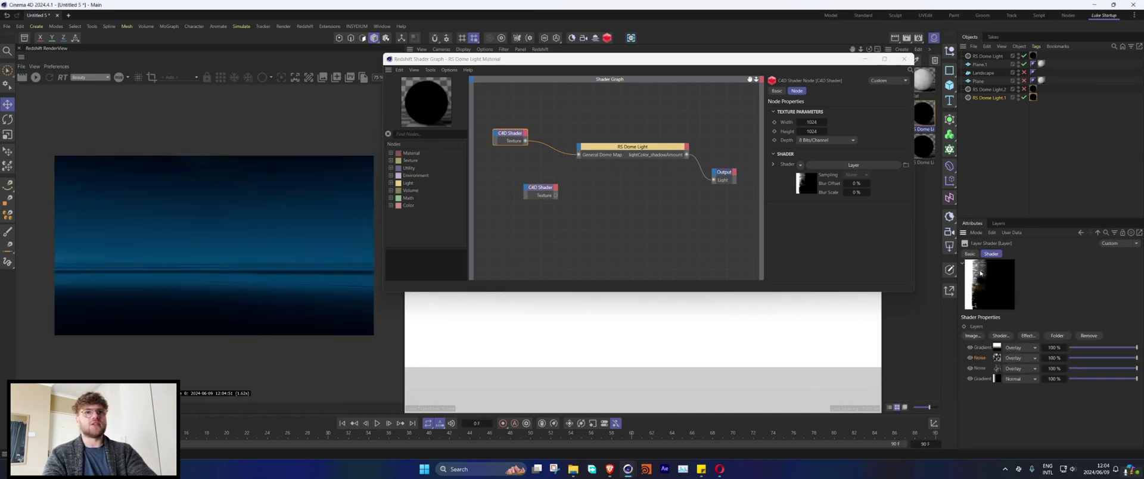
pyautogui.click(997, 358)
pyautogui.write('5')
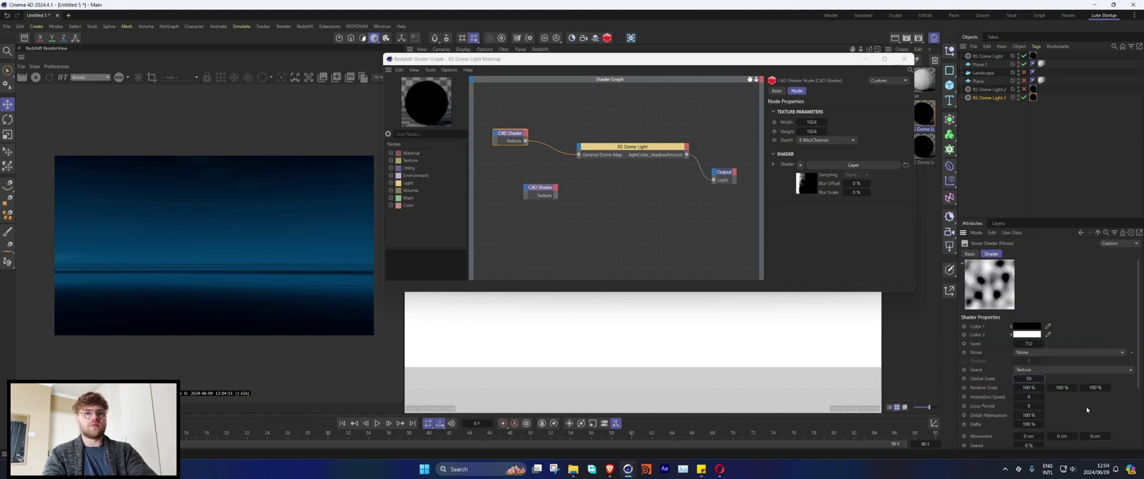
pyautogui.write('0')
pyautogui.press('Return')
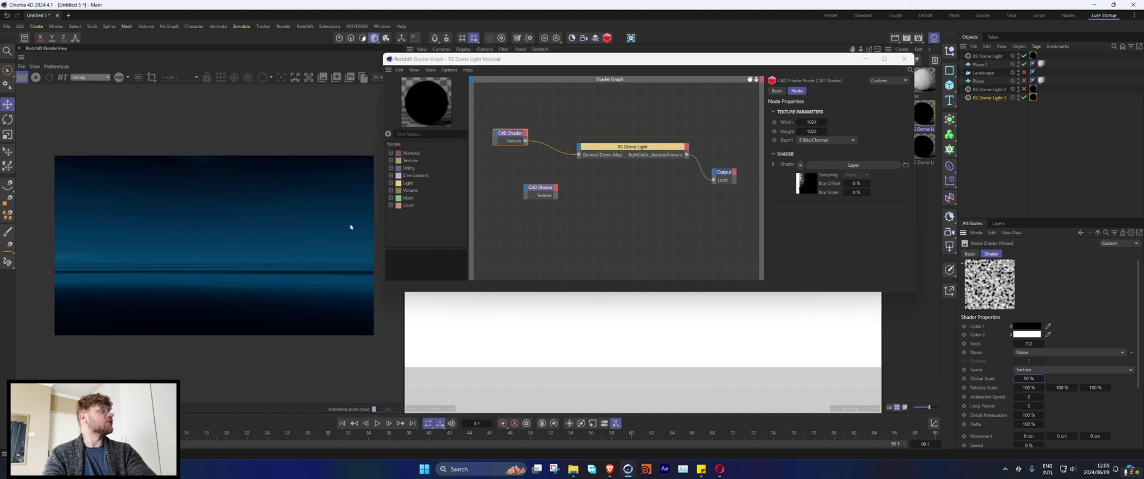
# - Set the second noise's middle relative scale value to 20% and its global scale to 10%, and render the sky
pyautogui.click(1061, 387)
pyautogui.write('20')
pyautogui.press('Return')
pyautogui.click(1028, 378)
pyautogui.write('10')
pyautogui.press('Return')
pyautogui.click(22, 78)
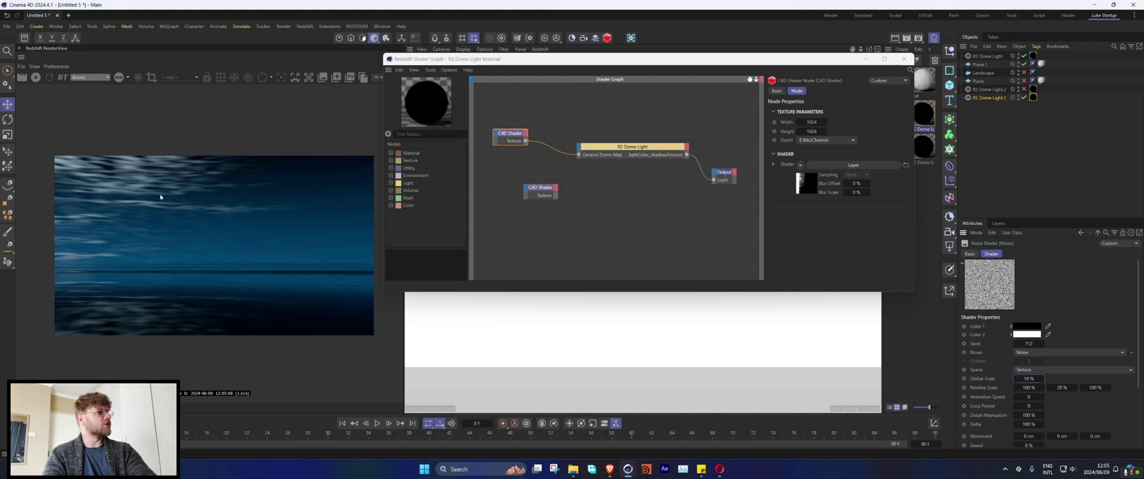
# - Delete RS Dome Light.1 and the added noise layer of its layered texture, and open the remaining noise layer's settings
pyautogui.click(1098, 233)
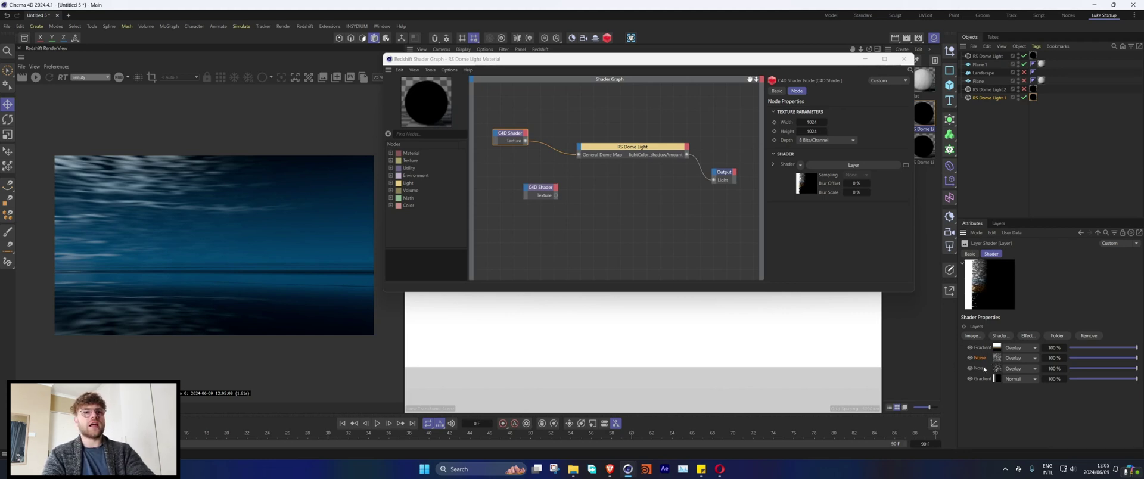
pyautogui.press('Delete')
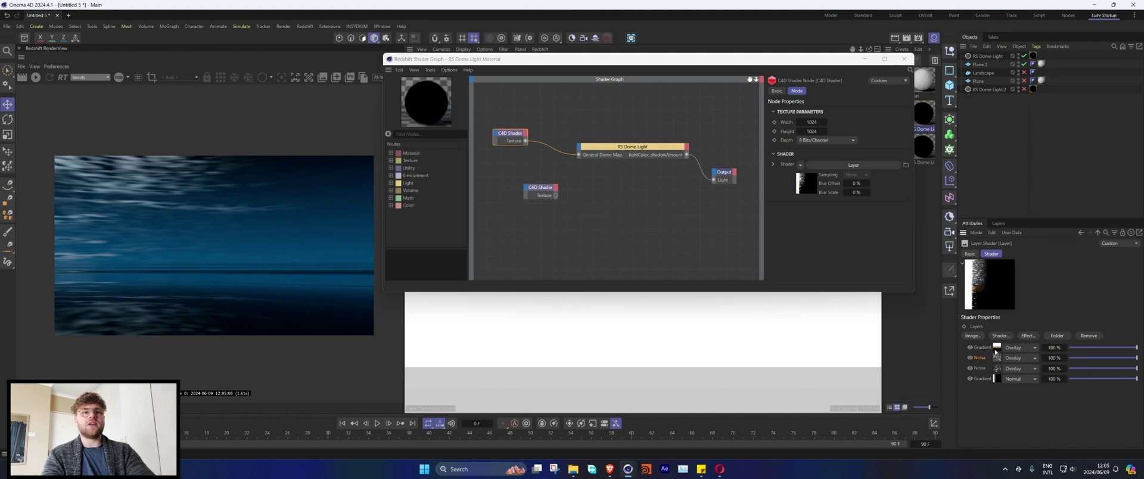
pyautogui.press('Delete')
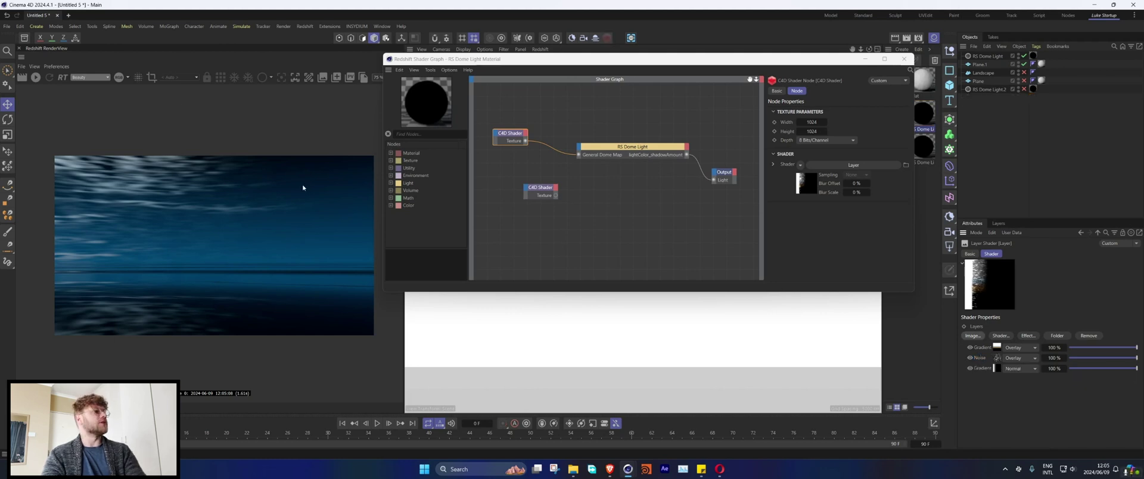
pyautogui.click(997, 358)
pyautogui.scroll(-5, 1068, 415)
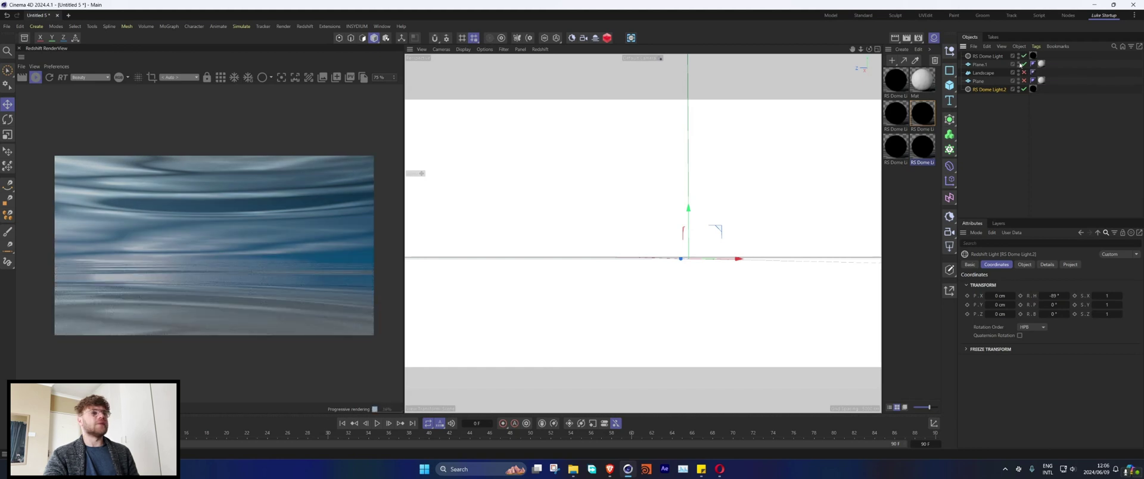
# - Open RS Dome Light.2's shader graph and connect the lower C4D Shader's texture to the light's General Dome Map input
pyautogui.doubleClick(1031, 90)
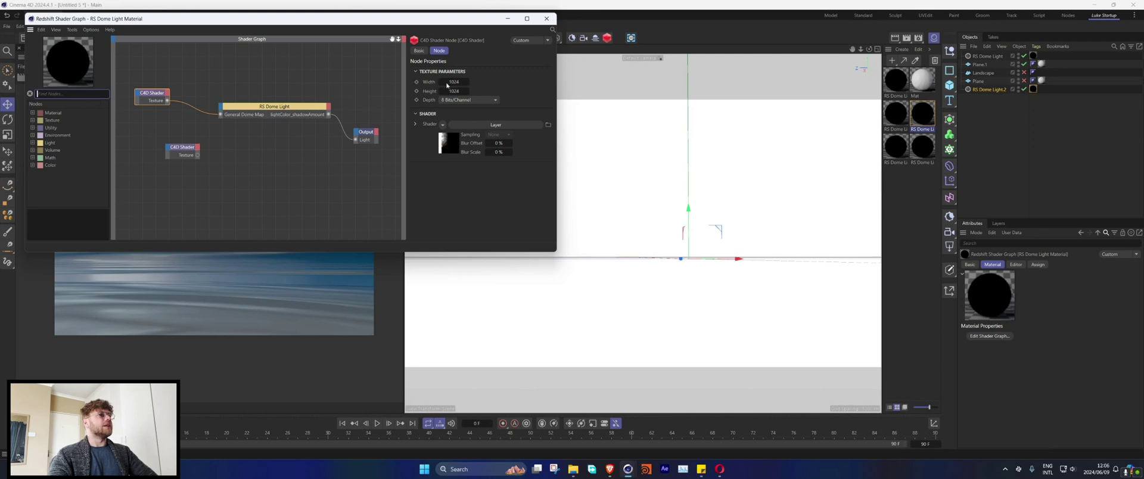
pyautogui.moveTo(244, 18); pyautogui.dragTo(749, 84)
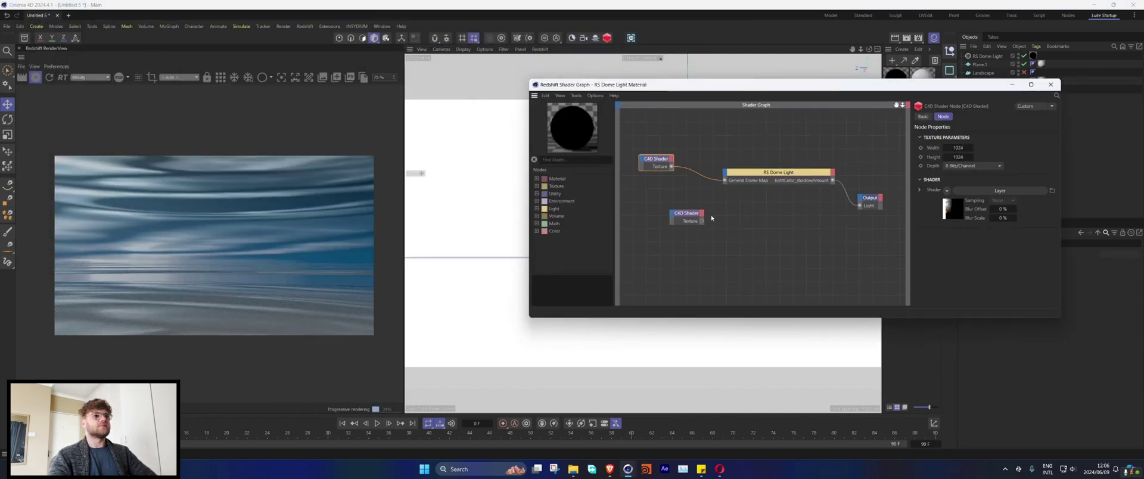
pyautogui.moveTo(724, 183); pyautogui.dragTo(724, 181)
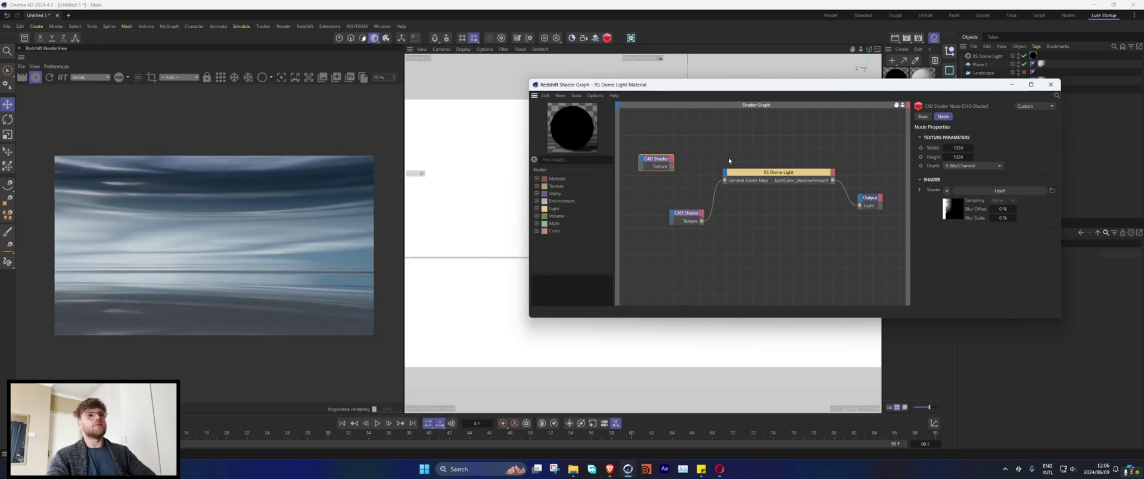
# - Examine the overlay gradient in the lower C4D Shader's layered texture and put the shader graph away
pyautogui.click(688, 214)
pyautogui.click(949, 209)
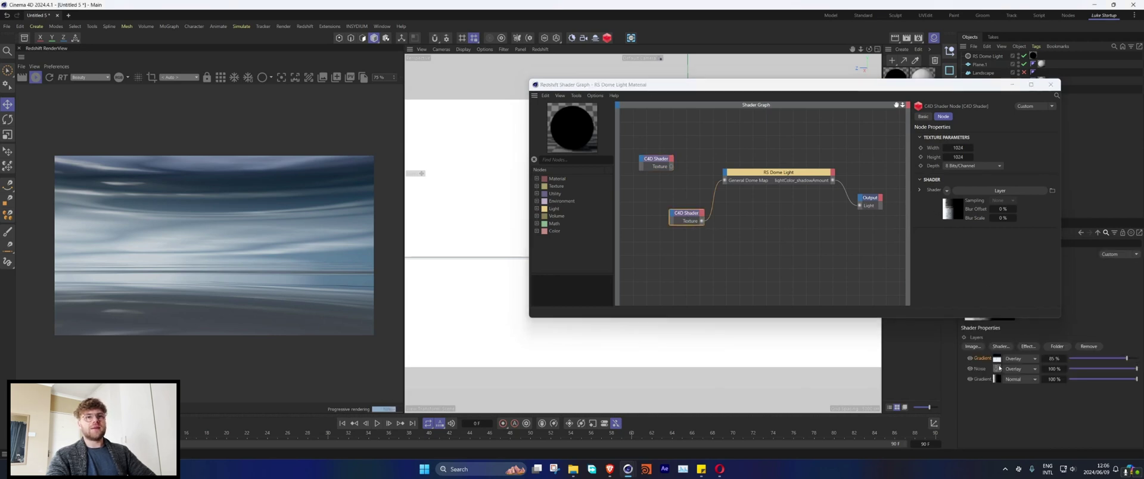
pyautogui.click(996, 359)
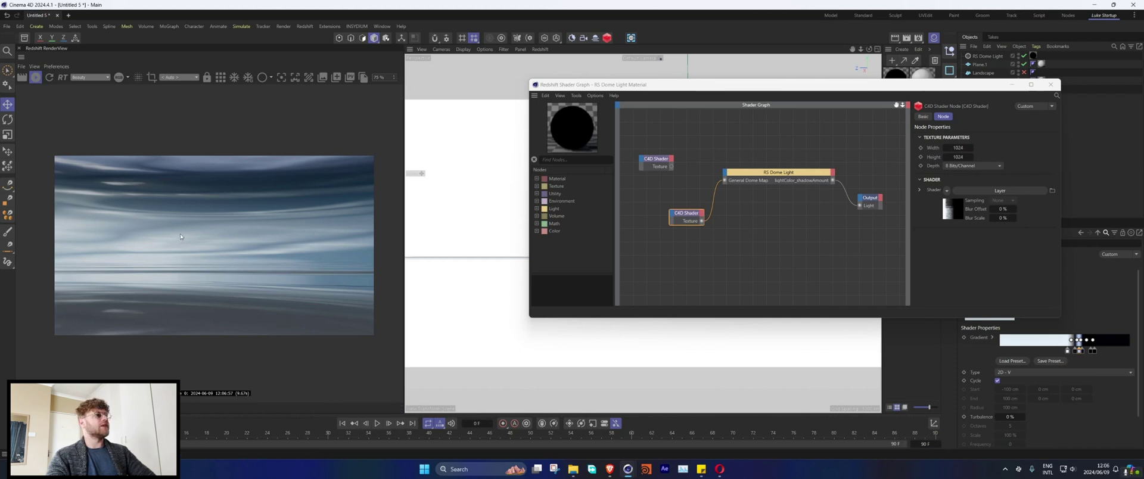
pyautogui.click(1031, 84)
pyautogui.click(1113, 6)
pyautogui.click(1011, 84)
# - Add a Landscape at X 1615 cm, lower it slightly, and stretch its depth to about 1379 cm
pyautogui.click(949, 85)
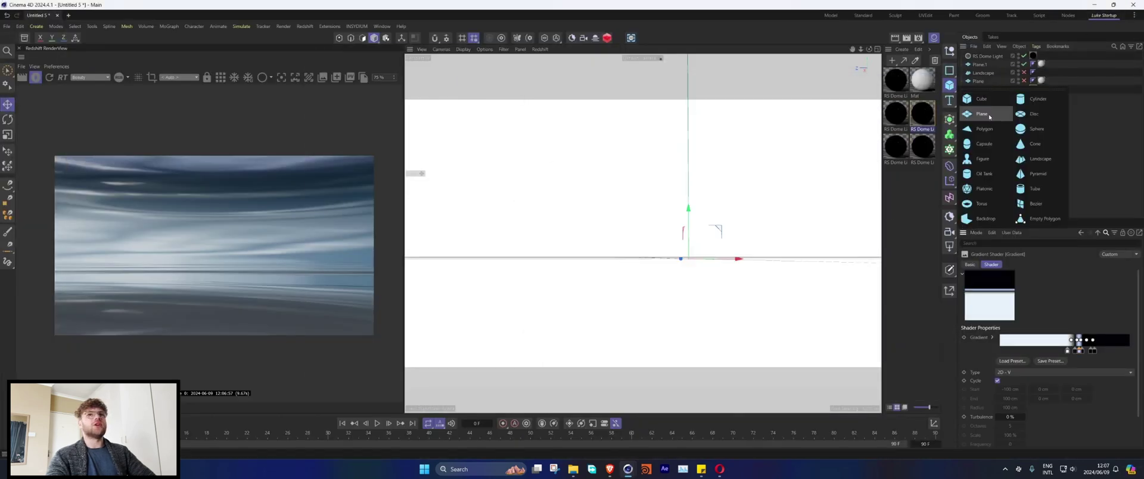
pyautogui.click(1039, 158)
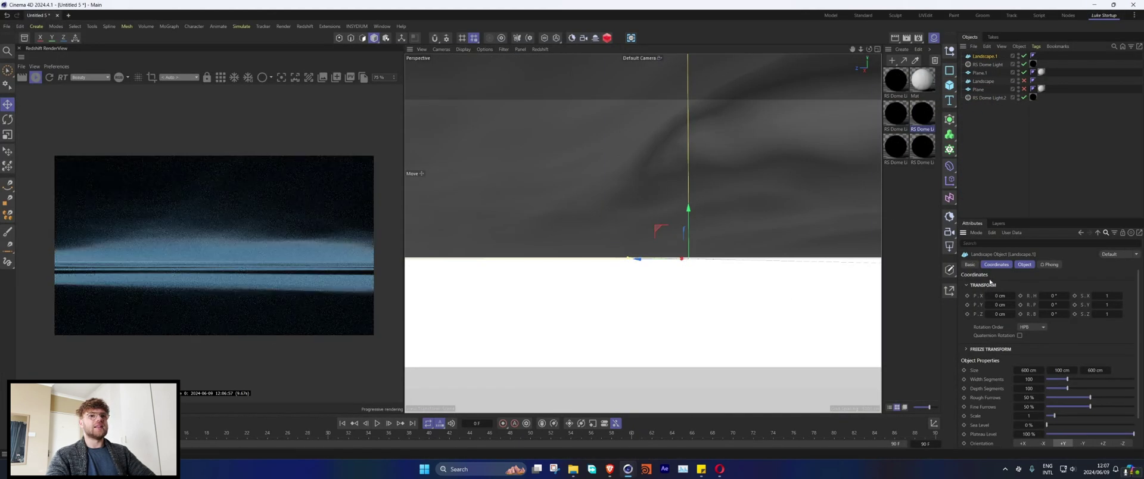
pyautogui.moveTo(1013, 296); pyautogui.dragTo(1012, 179)
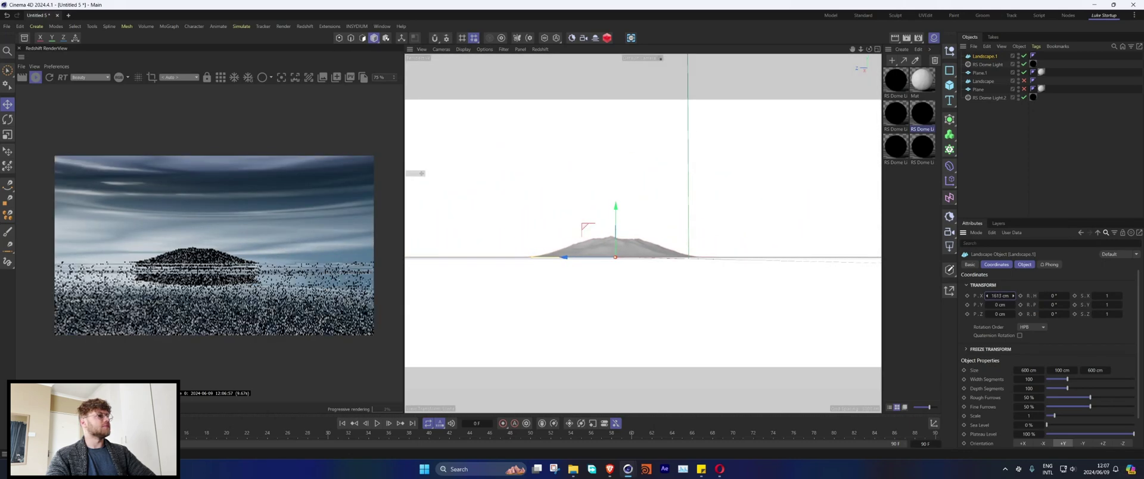
pyautogui.moveTo(622, 243); pyautogui.dragTo(420, 263)
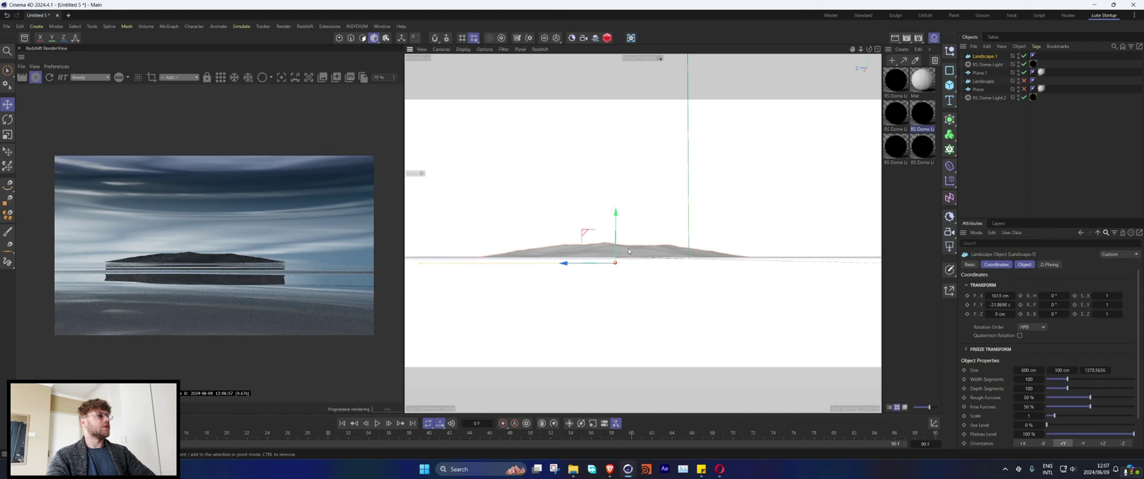
# - Duplicate the landscape, give the copy a different seed, and stretch and shift it sideways to form a second mountain on the horizon
pyautogui.moveTo(618, 250); pyautogui.dragTo(719, 258)
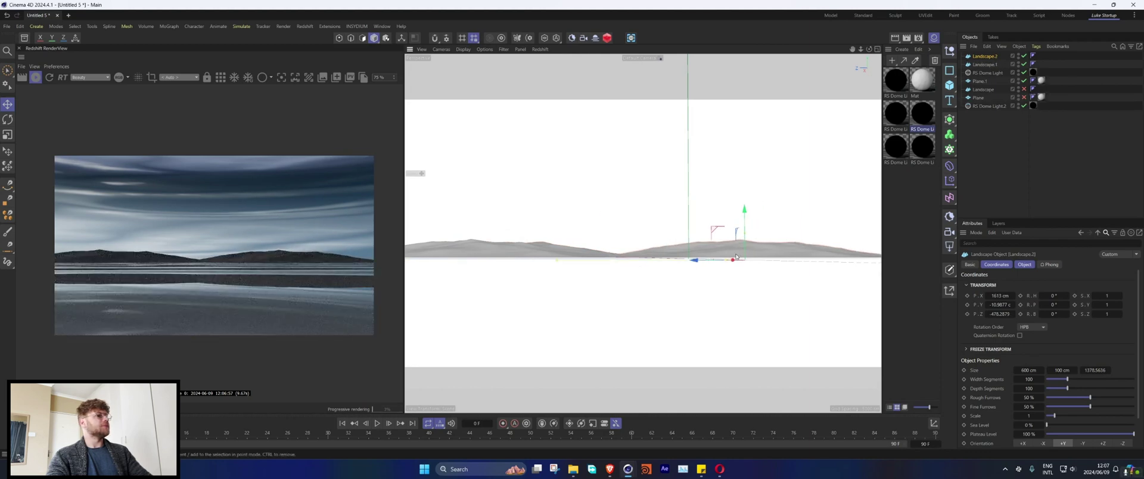
pyautogui.scroll(-2, 1023, 407)
pyautogui.click(1042, 426)
pyautogui.click(1042, 426)
pyautogui.click(1041, 426)
pyautogui.moveTo(558, 263); pyautogui.dragTo(353, 264)
pyautogui.moveTo(701, 263); pyautogui.dragTo(769, 263)
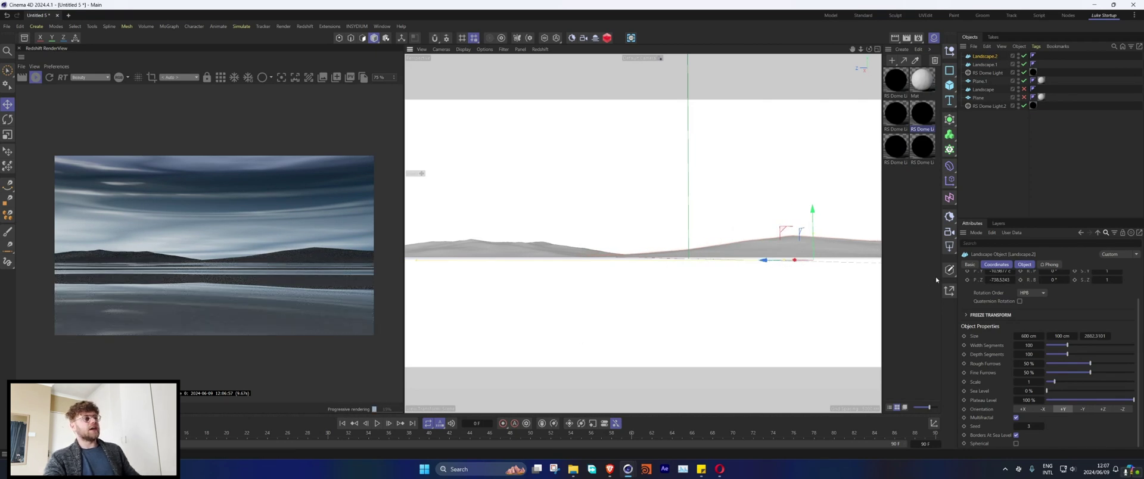
# - Try a -43° heading on RS Dome Light.2, and rotate it back to about -85° while adjusting its pitch
pyautogui.click(1008, 113)
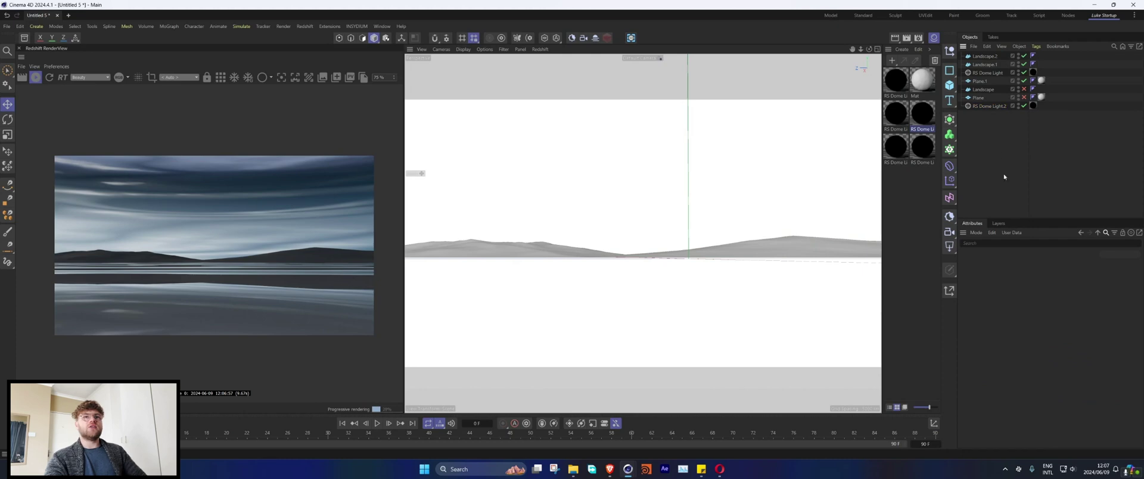
pyautogui.click(992, 106)
pyautogui.moveTo(1064, 295); pyautogui.dragTo(1053, 295)
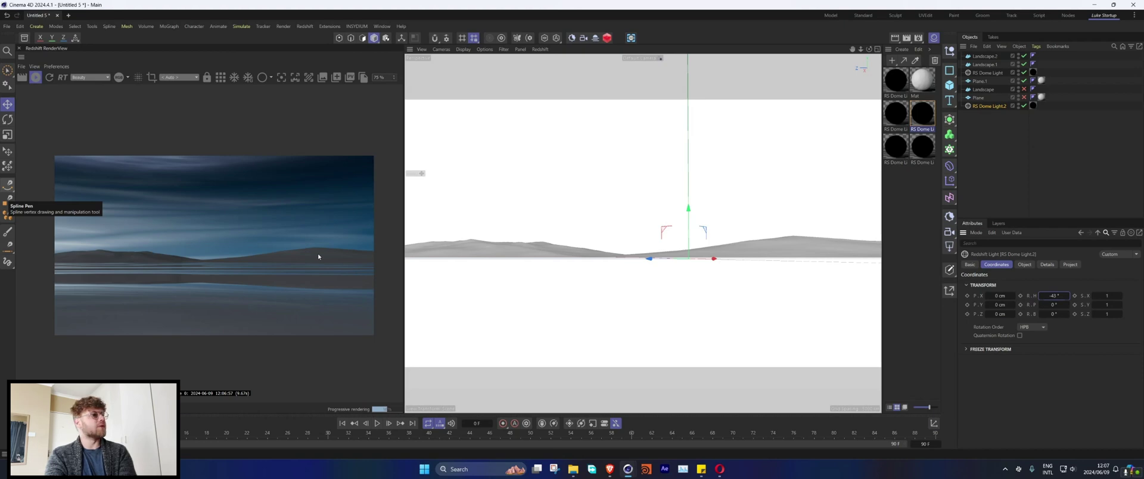
pyautogui.moveTo(1043, 297)
pyautogui.mouseDown()
pyautogui.moveTo(1062, 298)
pyautogui.moveTo(1016, 298)
pyautogui.moveTo(1055, 304)
pyautogui.mouseUp()
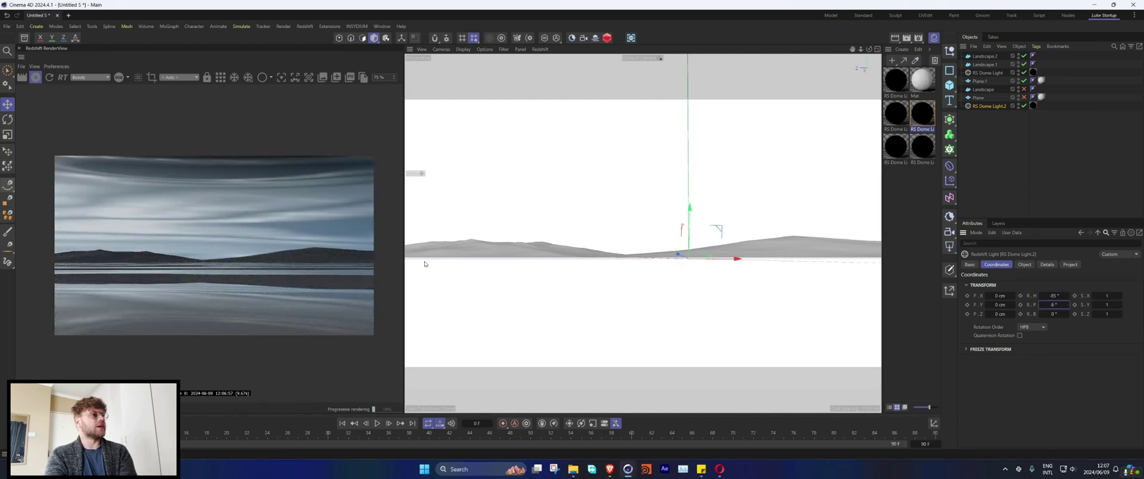